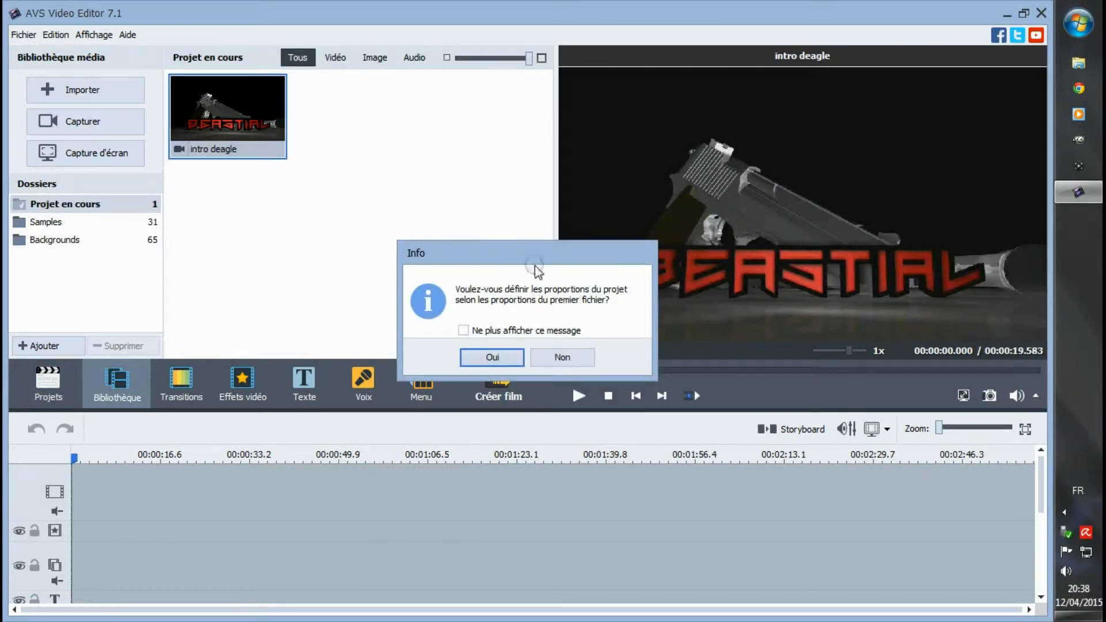
left_click(560, 358)
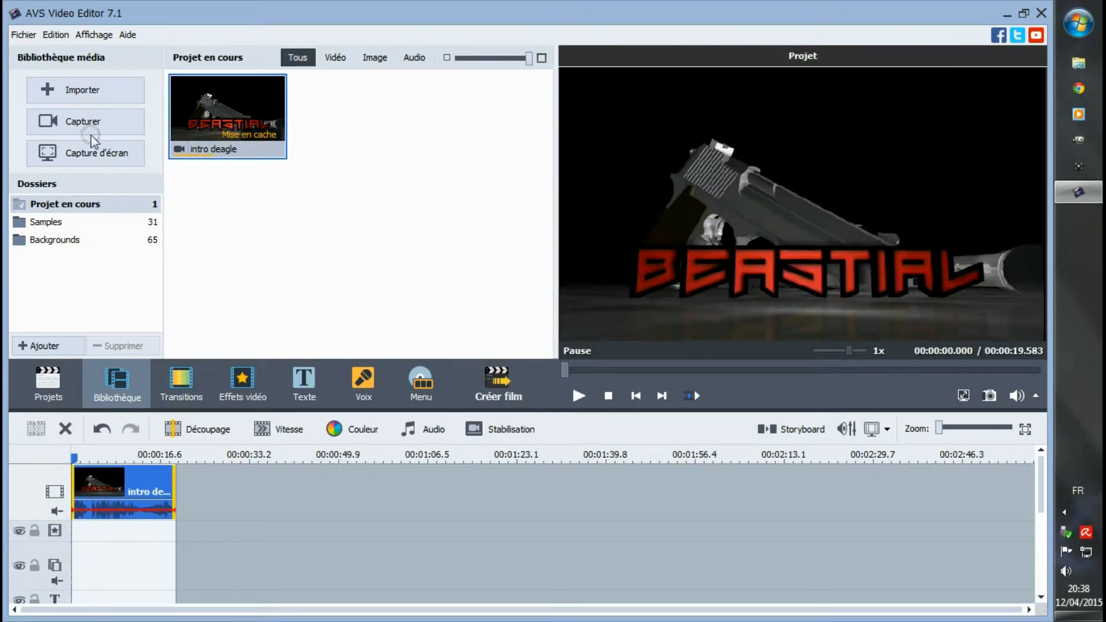
left_click(23, 36)
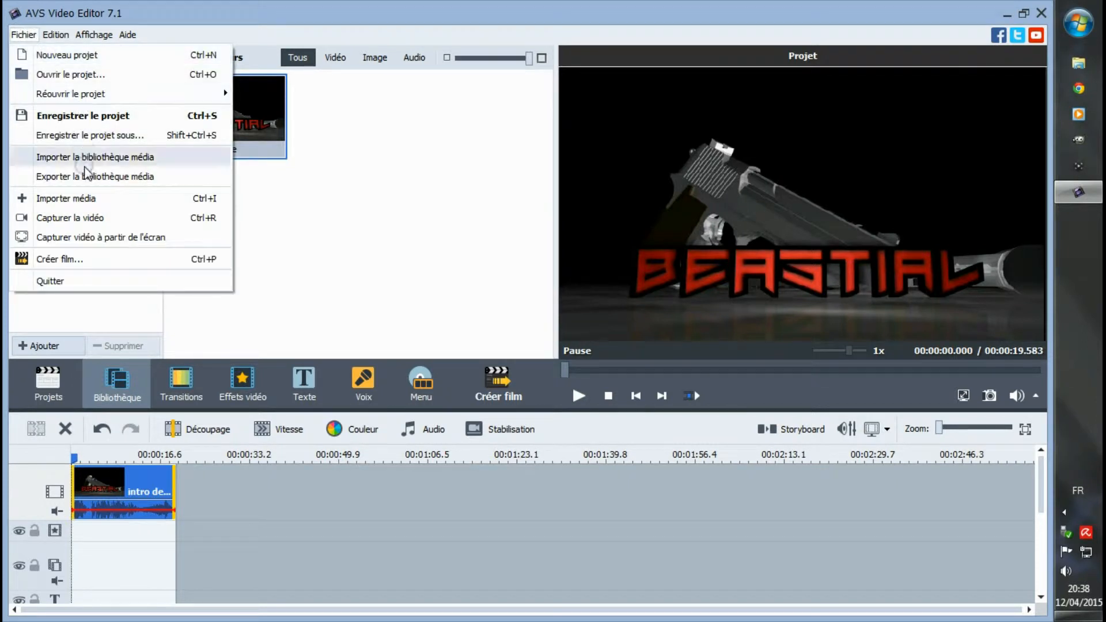
left_click(102, 200)
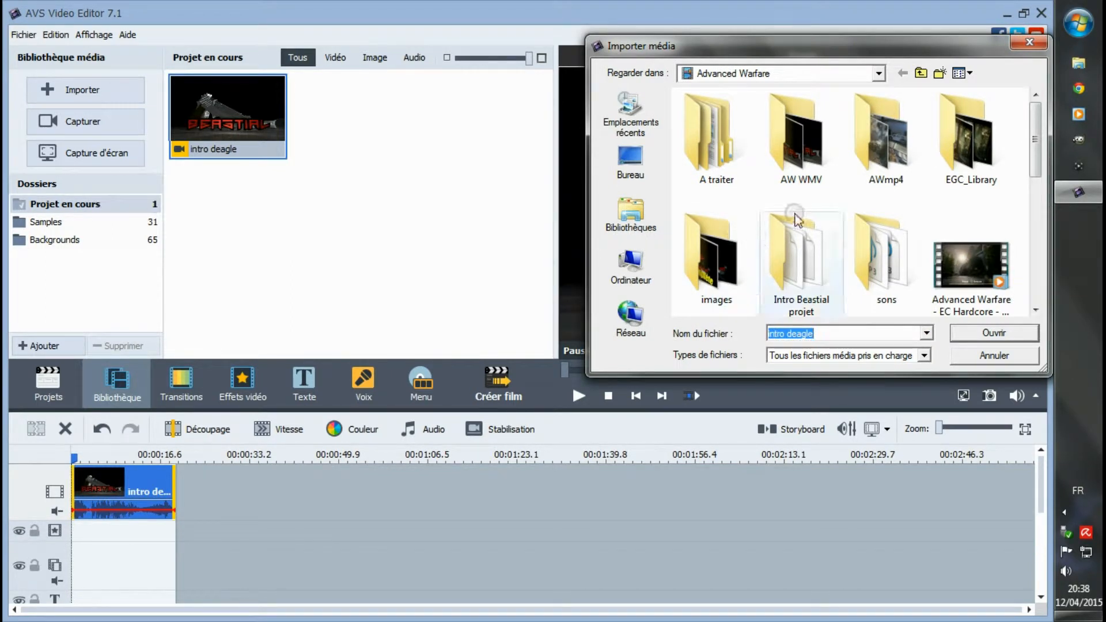
left_click_drag(1034, 164, 1013, 147)
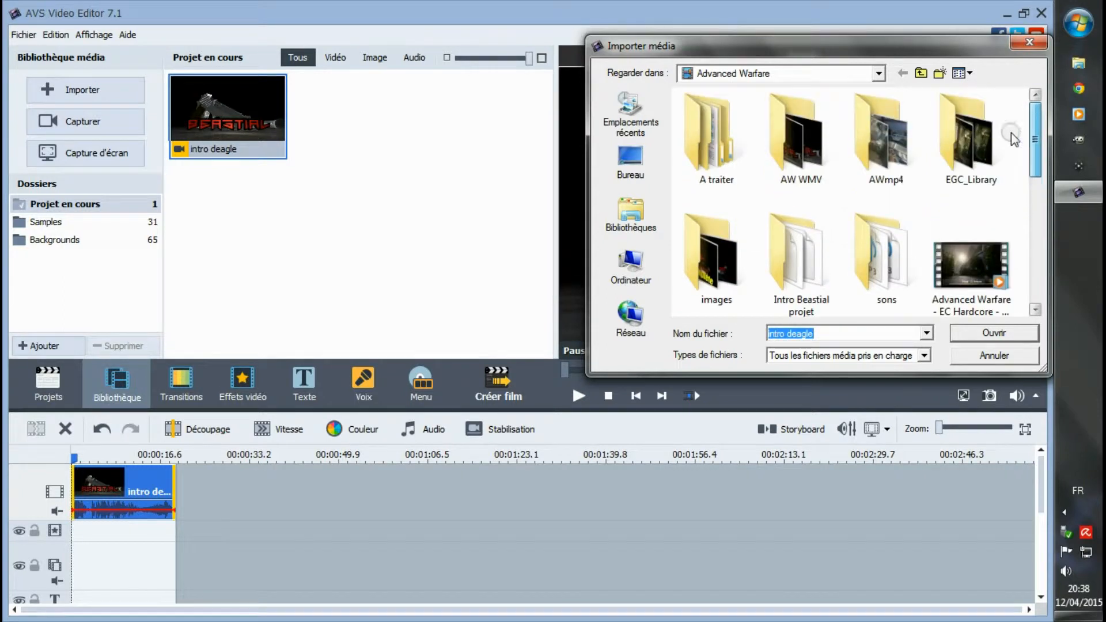
left_click(619, 173)
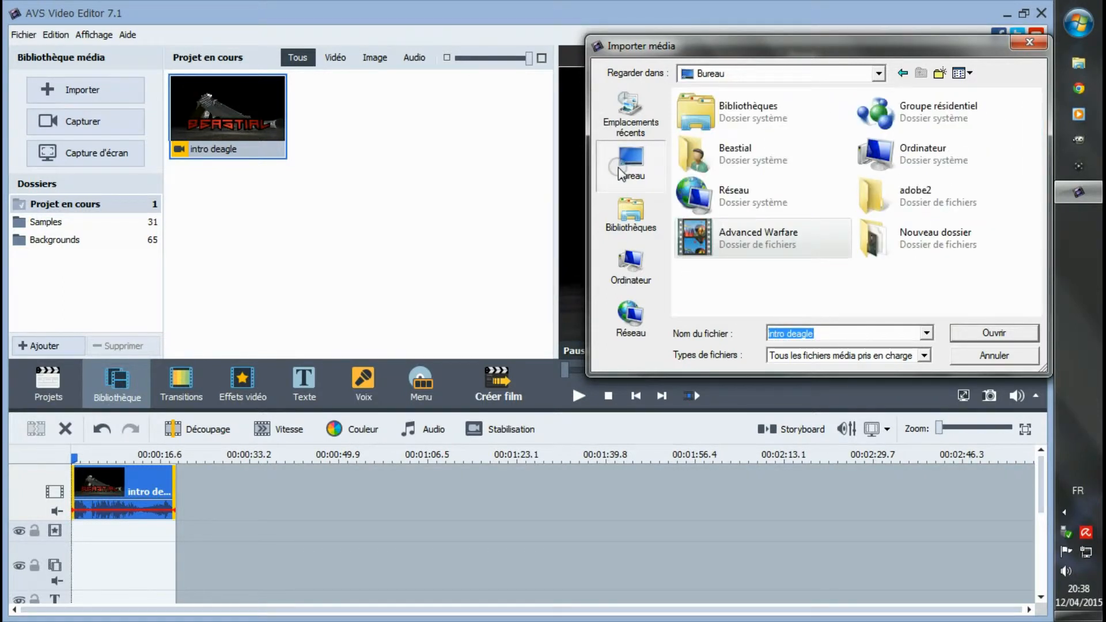
double_click(769, 168)
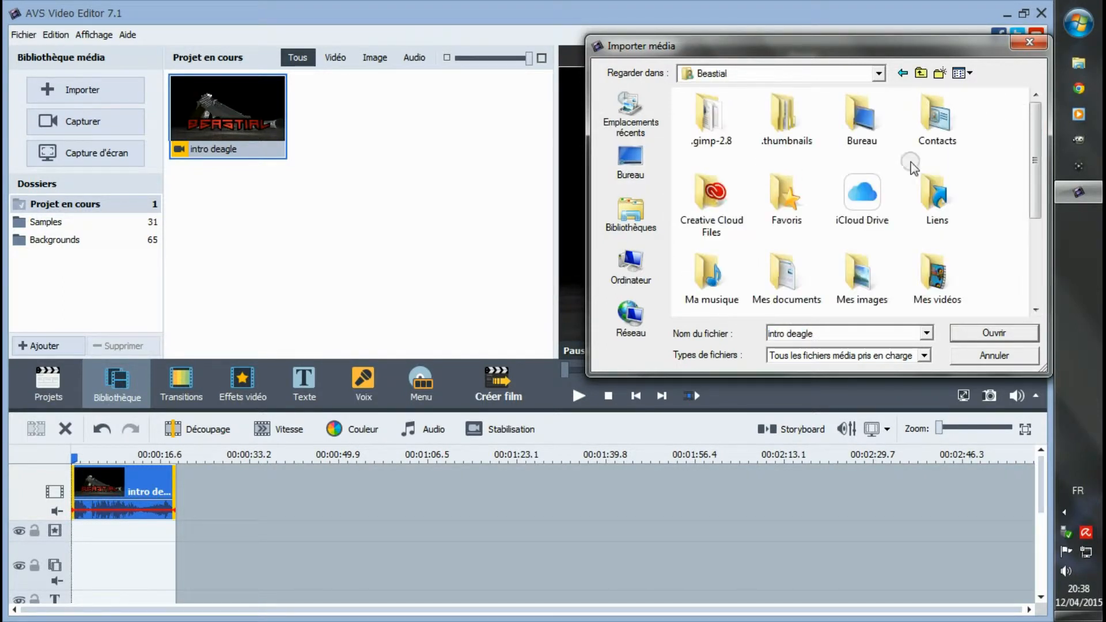
double_click(933, 265)
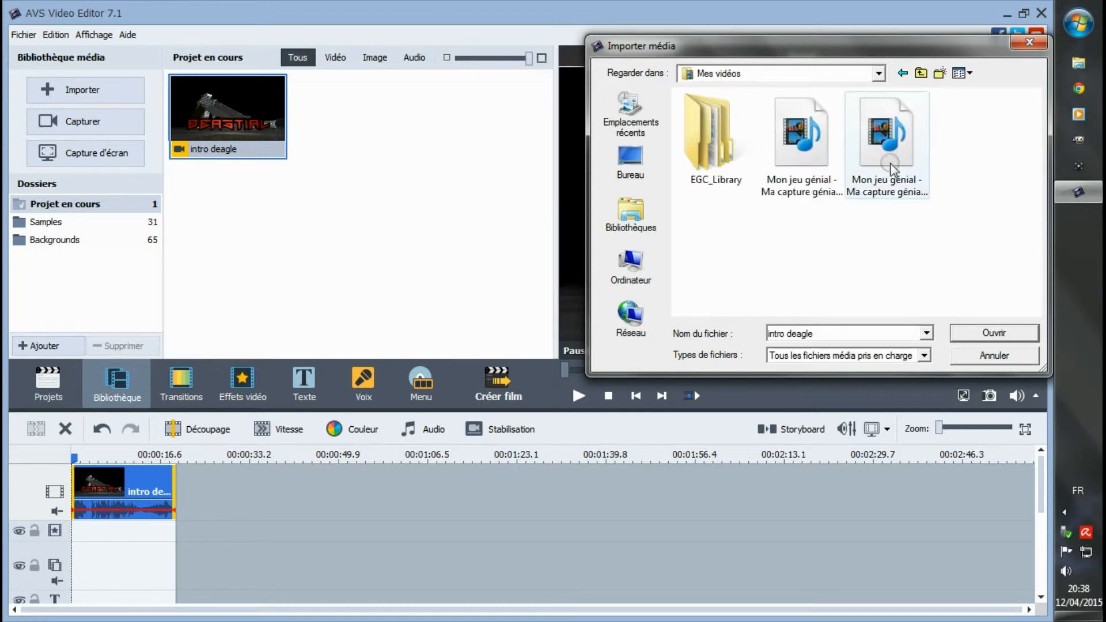
left_click(822, 159)
left_click_drag(812, 151, 339, 113)
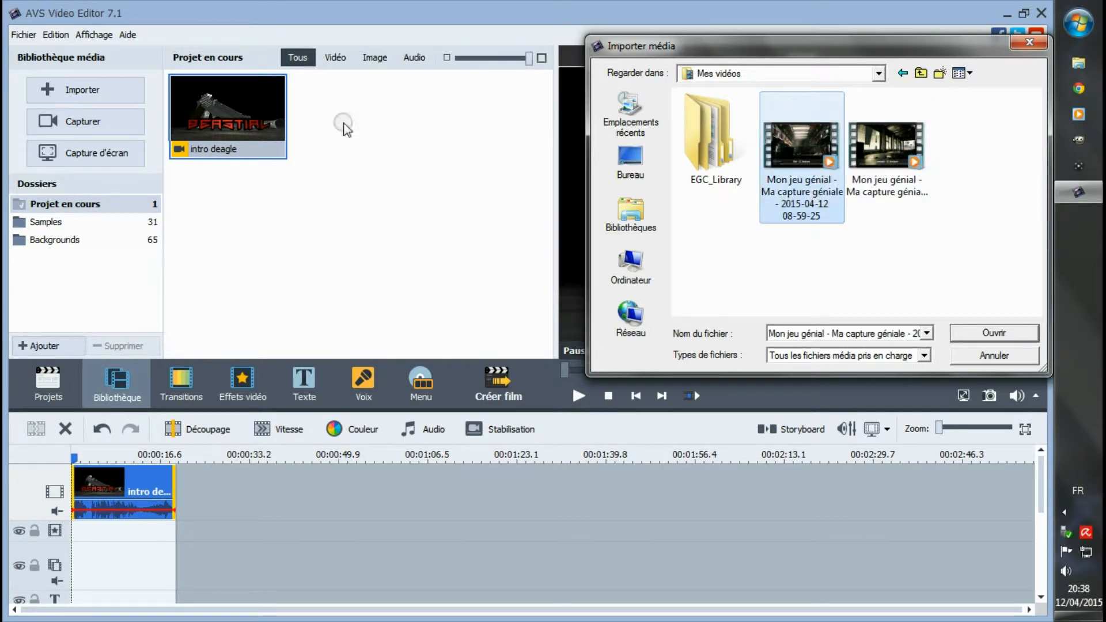
left_click(994, 333)
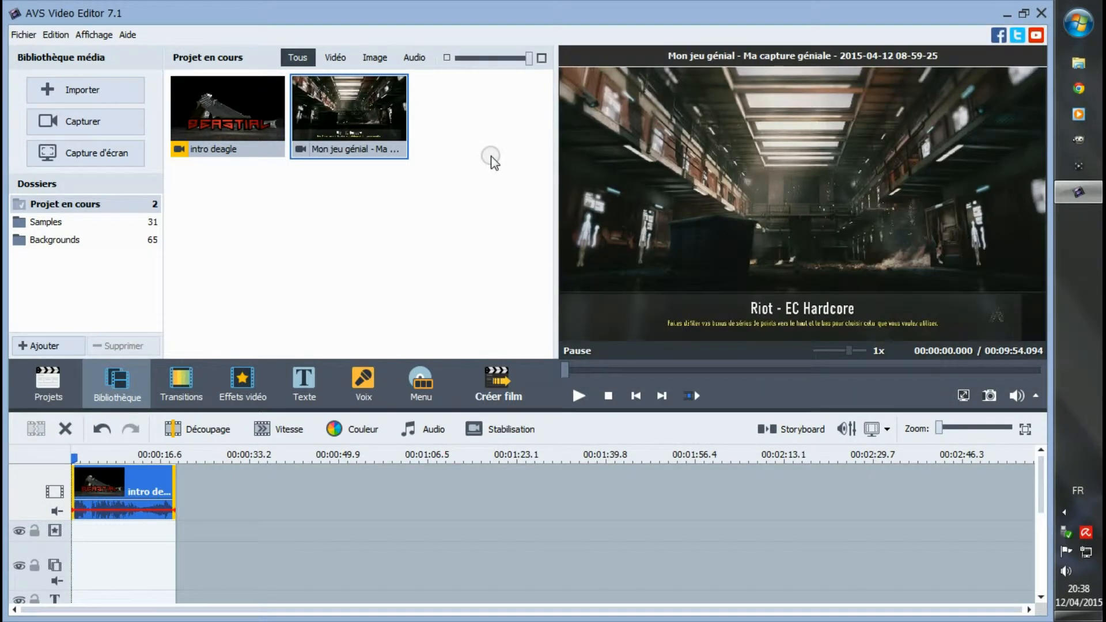
- Import the "Image fin" picture from the images folder inside the desktop's Advanced Warfare folder
left_click(57, 90)
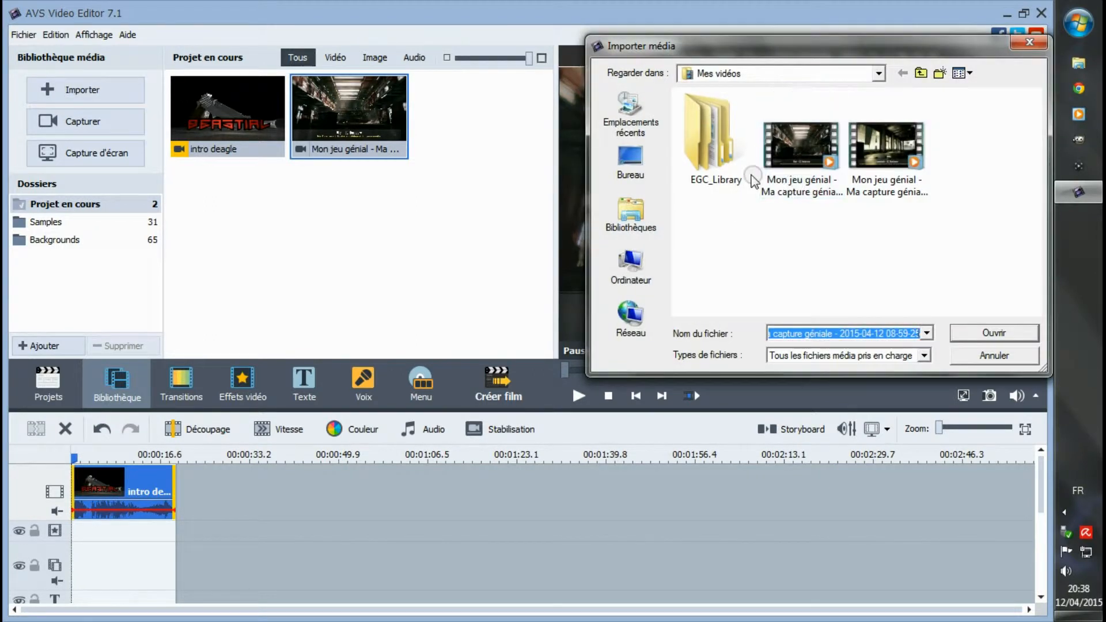
left_click(630, 161)
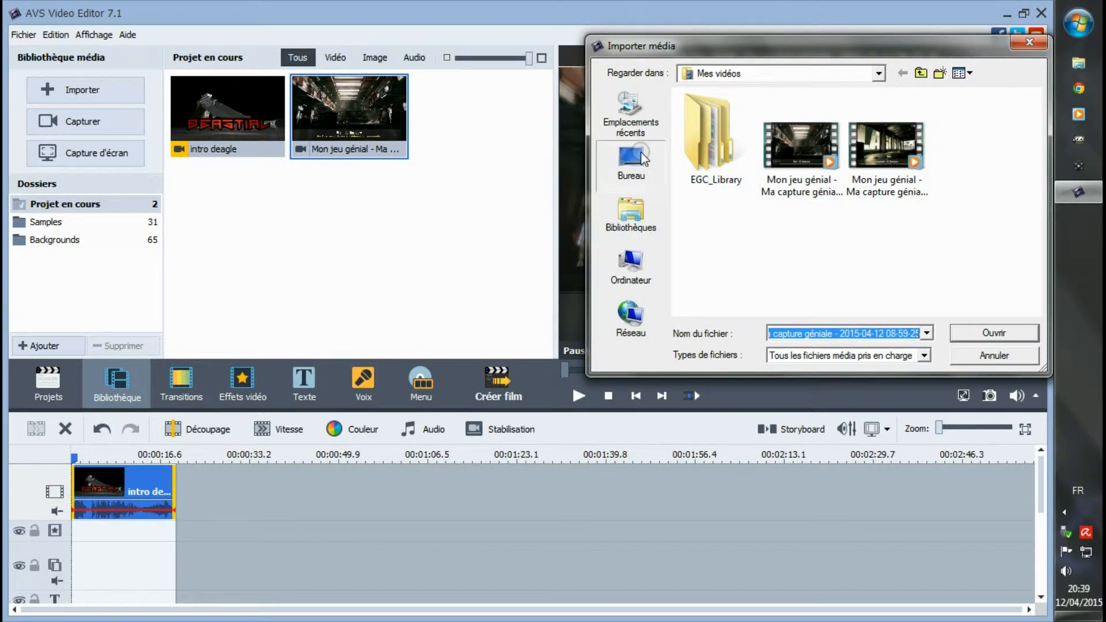
double_click(718, 249)
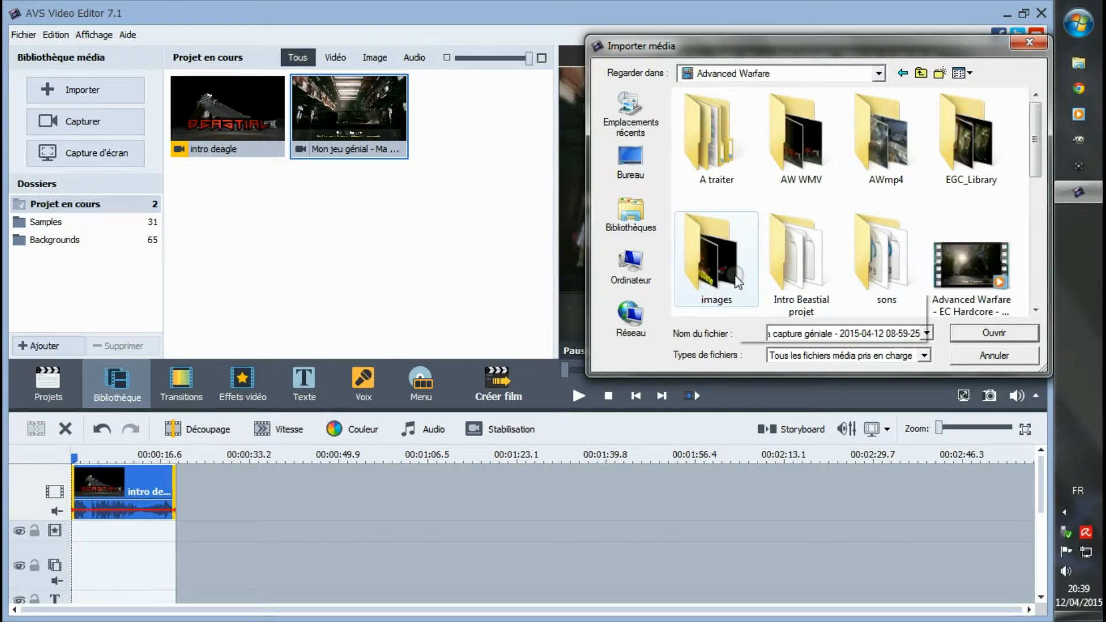
double_click(716, 256)
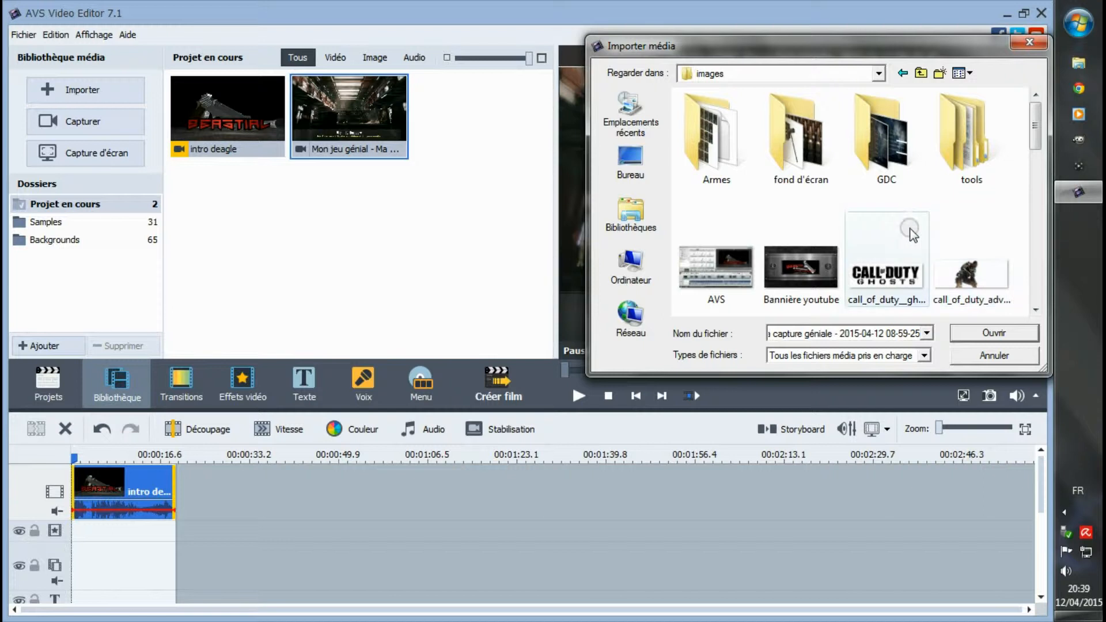
scroll(901, 219, "down", 2)
scroll(900, 212, "down", 1)
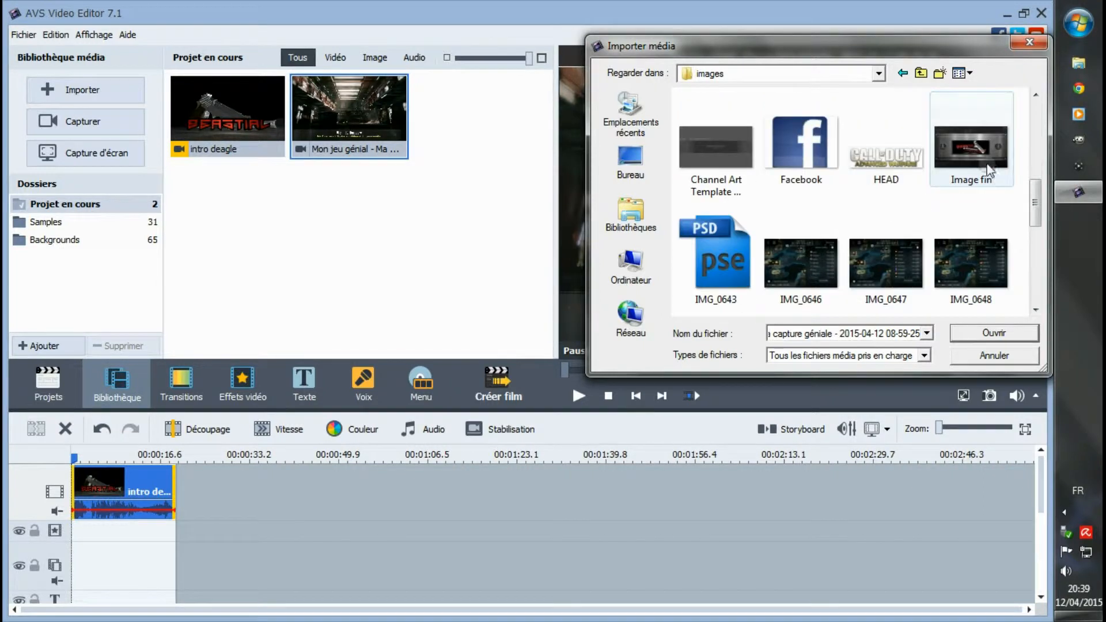
left_click(979, 166)
left_click_drag(979, 166, 974, 271)
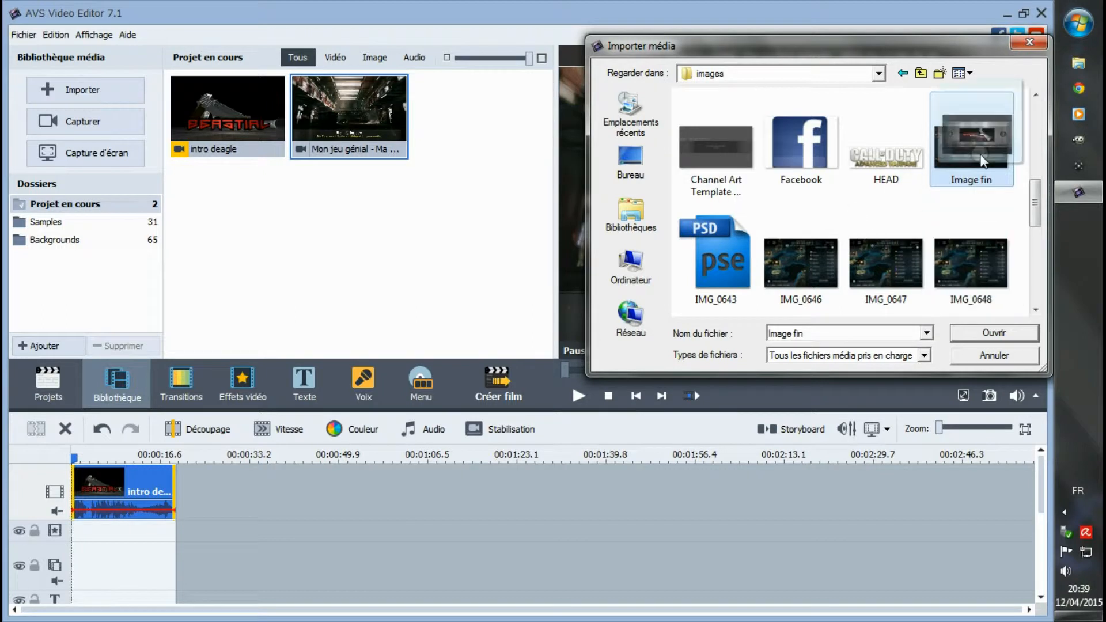
left_click(994, 333)
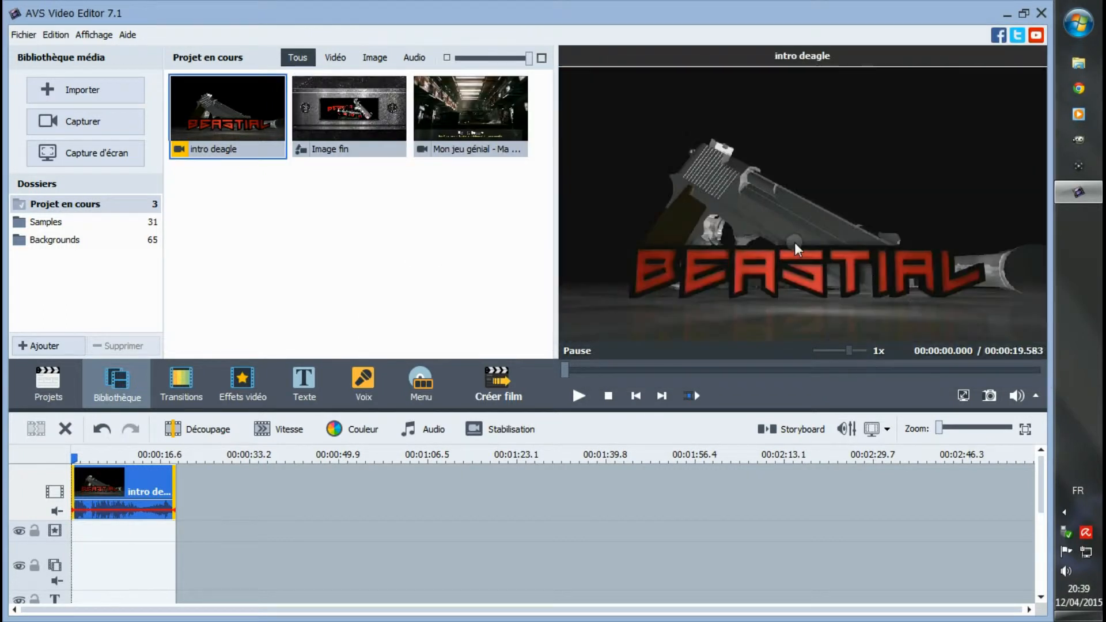
- Place the gameplay capture after the intro on the video track, with "Image fin" directly behind it
left_click_drag(454, 120, 254, 490)
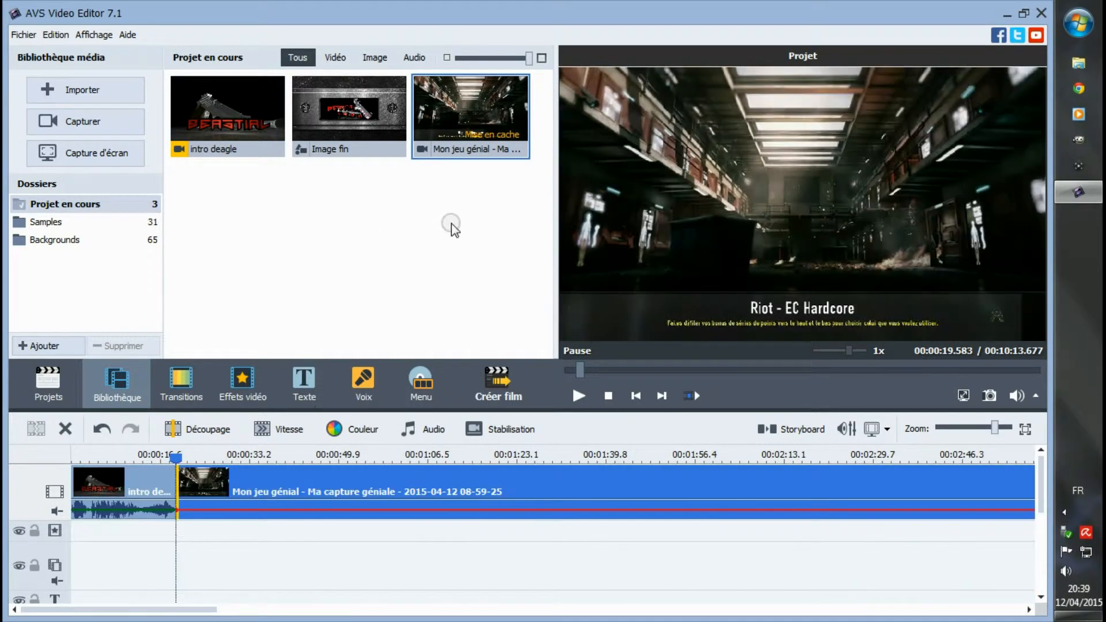
left_click_drag(203, 605, 678, 608)
left_click_drag(998, 432, 947, 430)
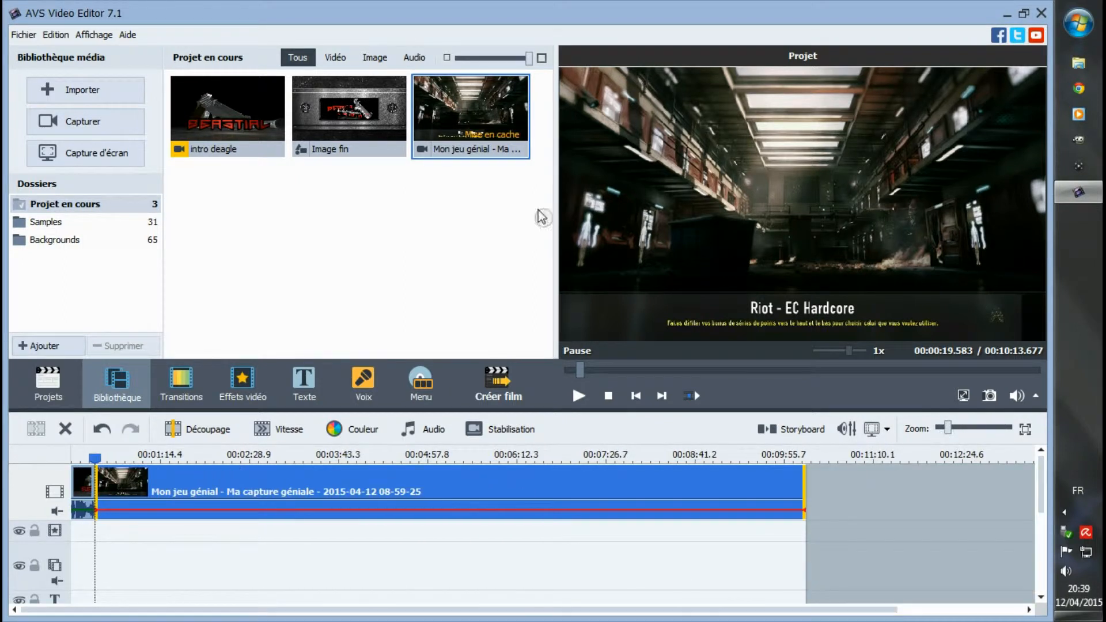
left_click(337, 113)
left_click_drag(337, 113, 806, 495)
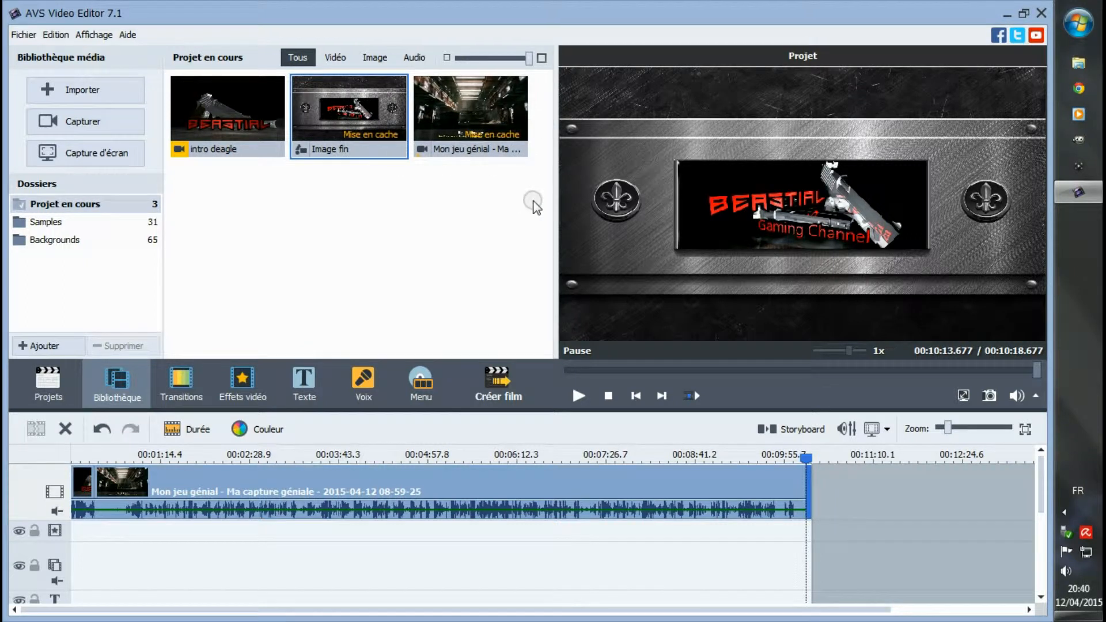
- Preview the gameplay capture from the media library, skipping ahead to the gameplay, and return the timeline cursor to the project start
left_click(478, 116)
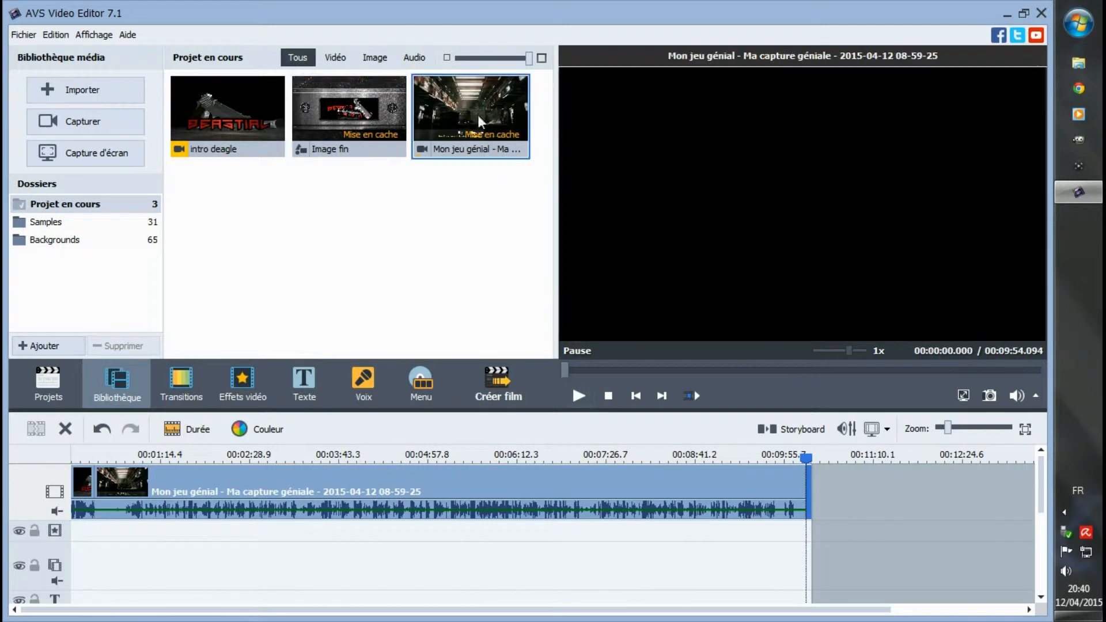
left_click(582, 393)
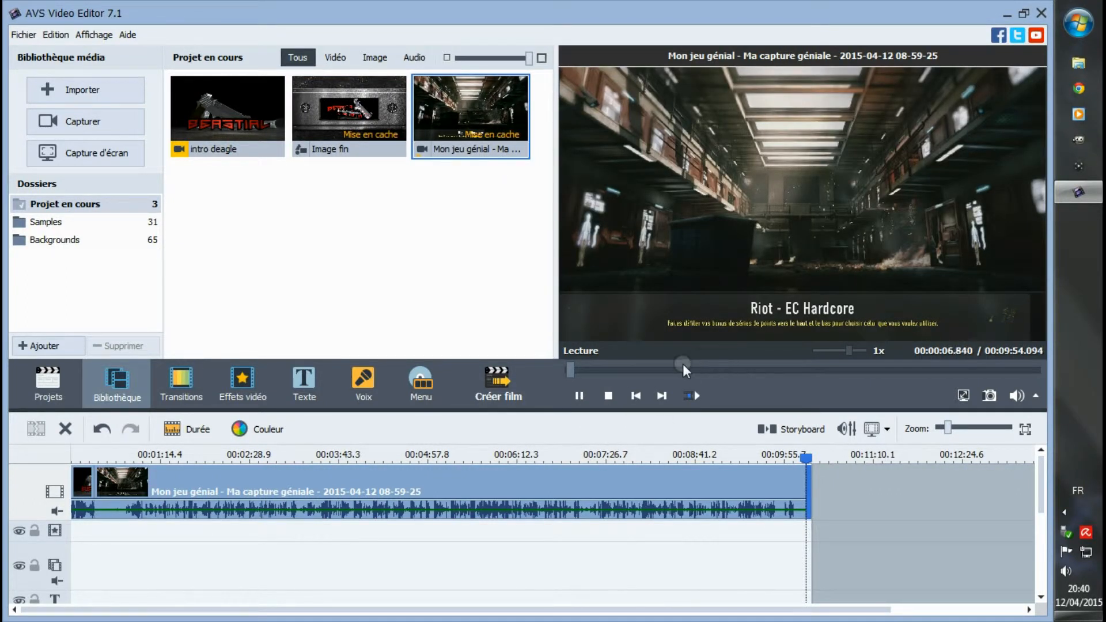
left_click(595, 369)
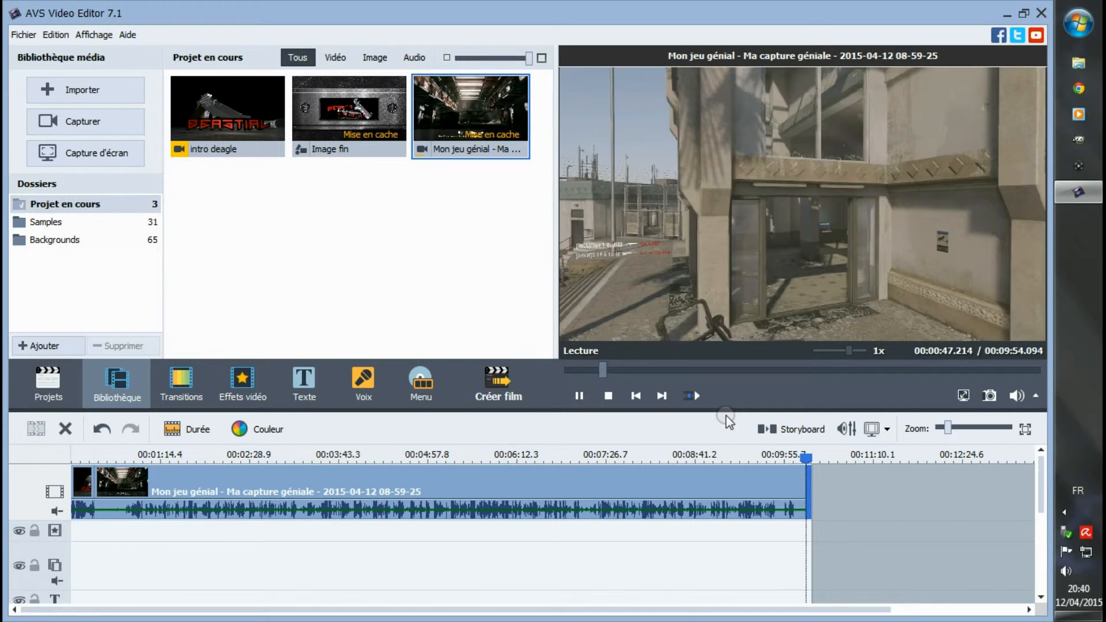
left_click(578, 396)
left_click(74, 459)
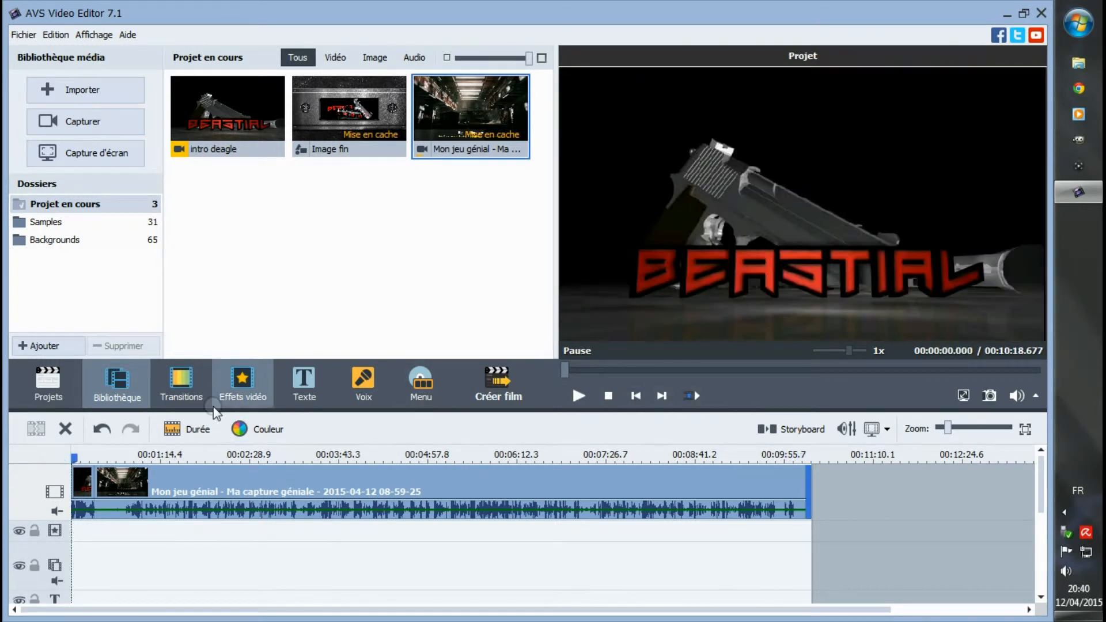
- Look through the images and sons folders of Advanced Warfare for another media file to import
left_click(71, 102)
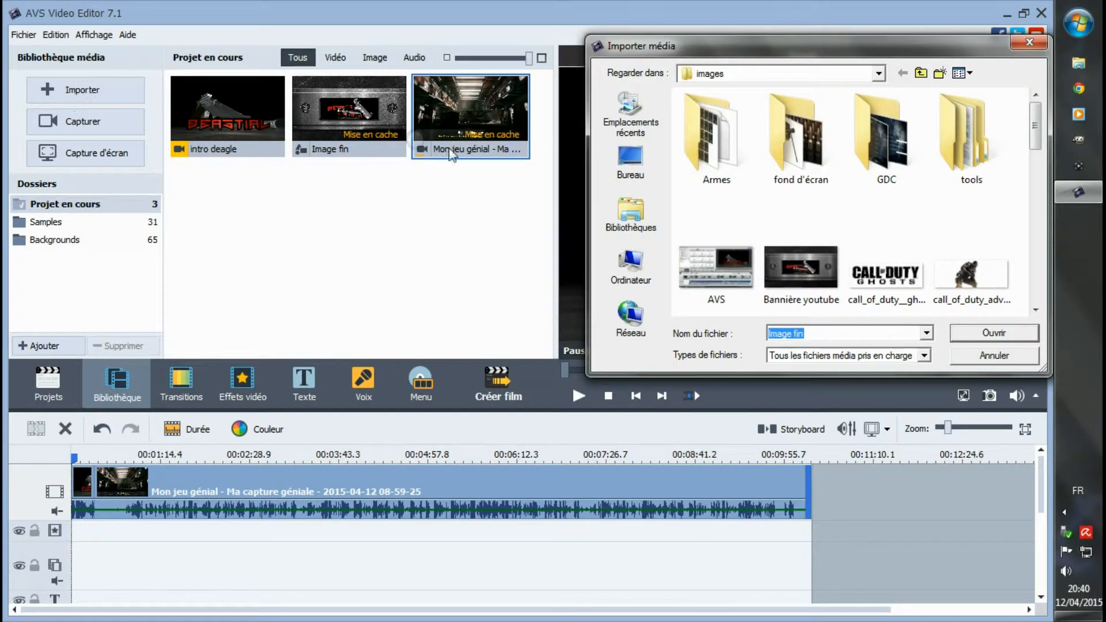
scroll(896, 197, "down", 6)
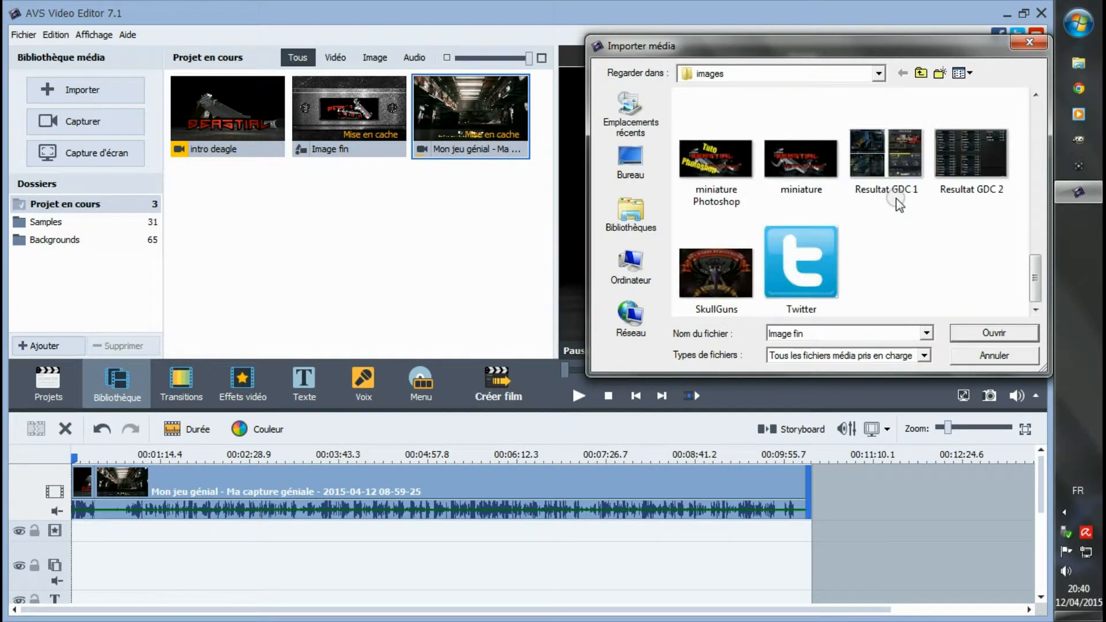
scroll(896, 198, "up", 6)
left_click(920, 74)
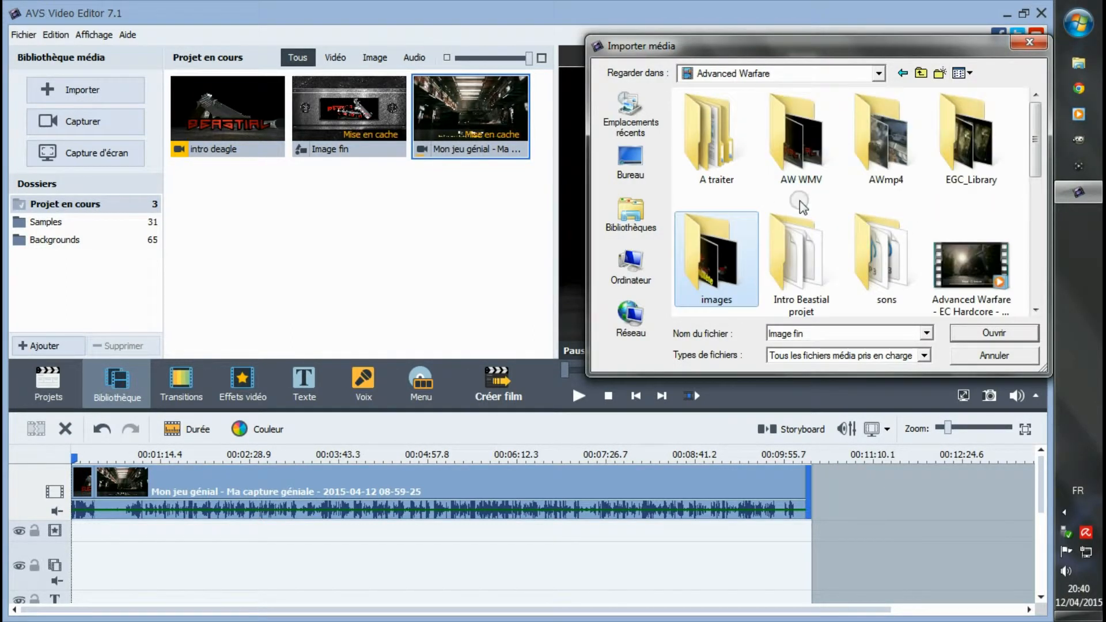
double_click(858, 262)
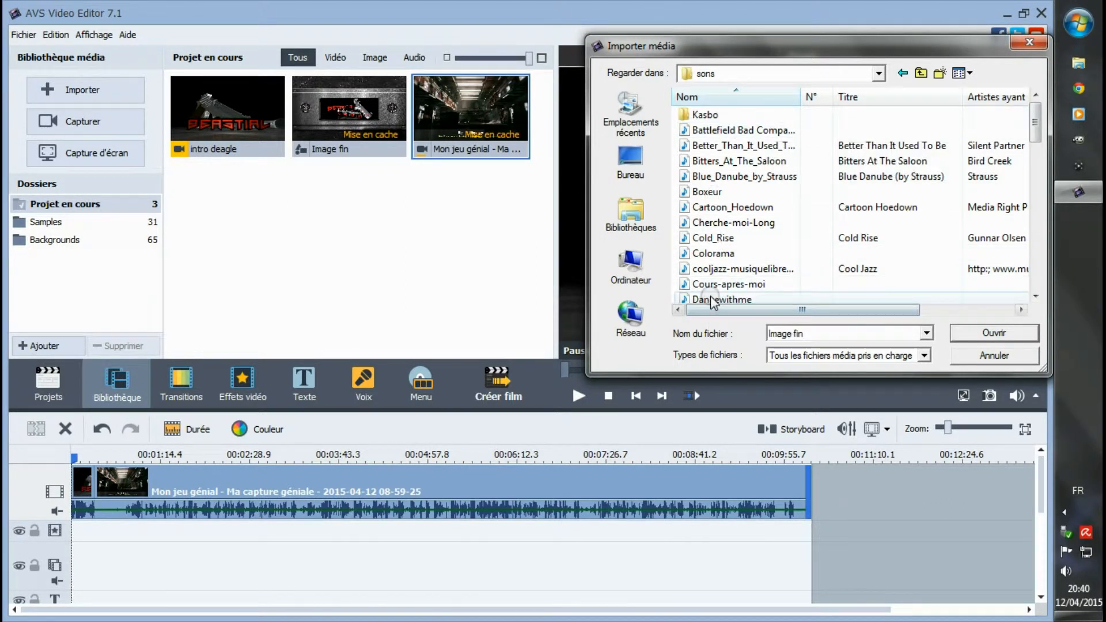
scroll(713, 293, "down", 10)
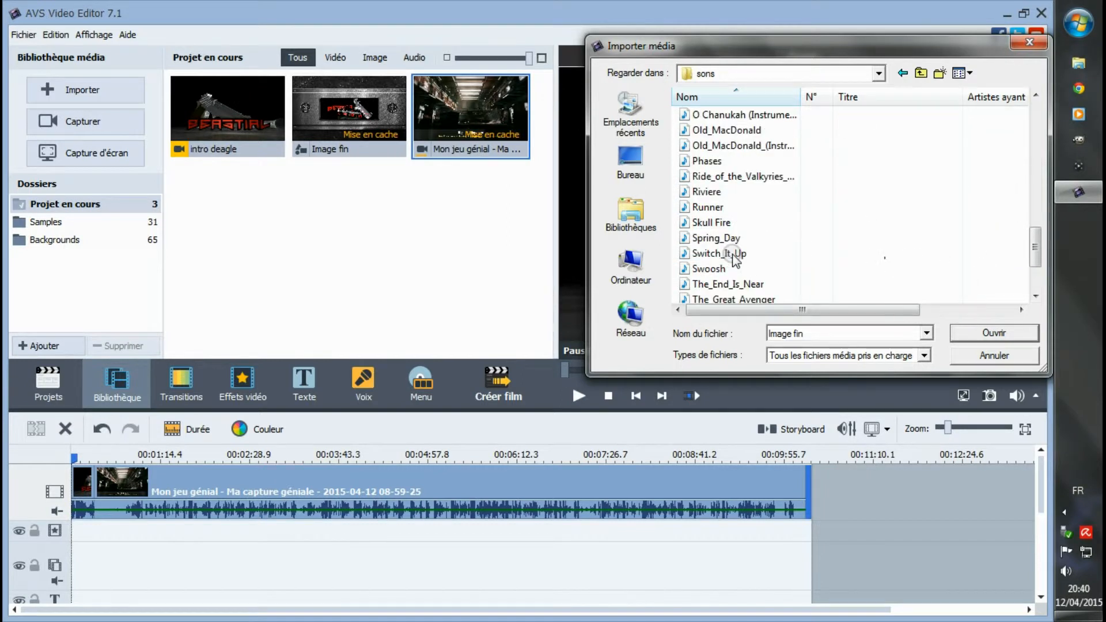
scroll(734, 260, "down", 2)
- Look through the desktop, the personal user folder and the HDD (C:) drive for a music file to import
left_click(922, 73)
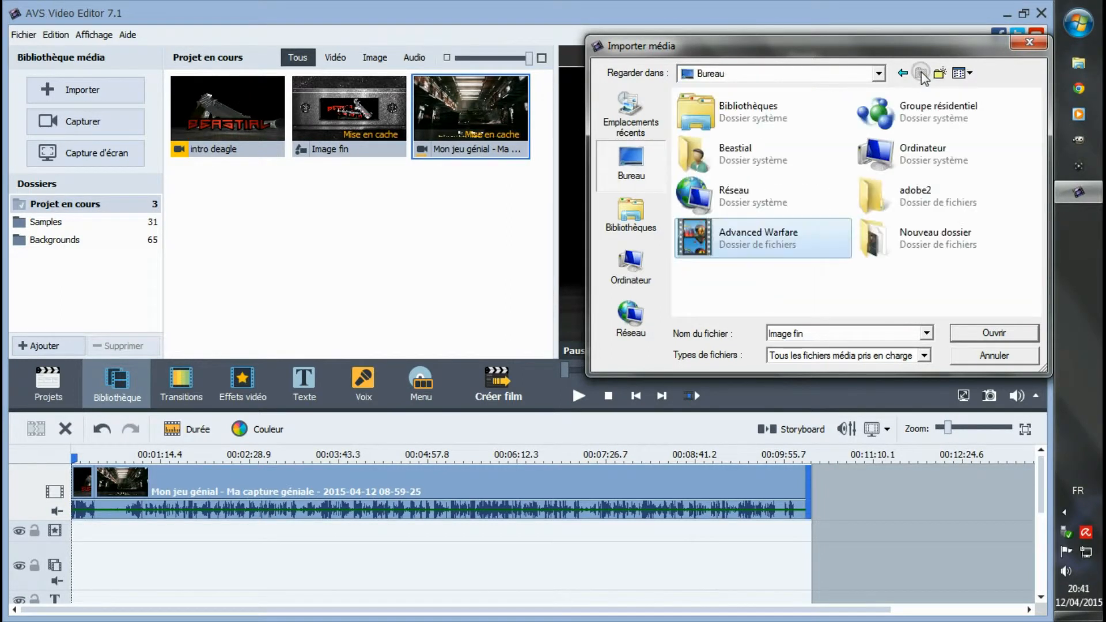
double_click(738, 157)
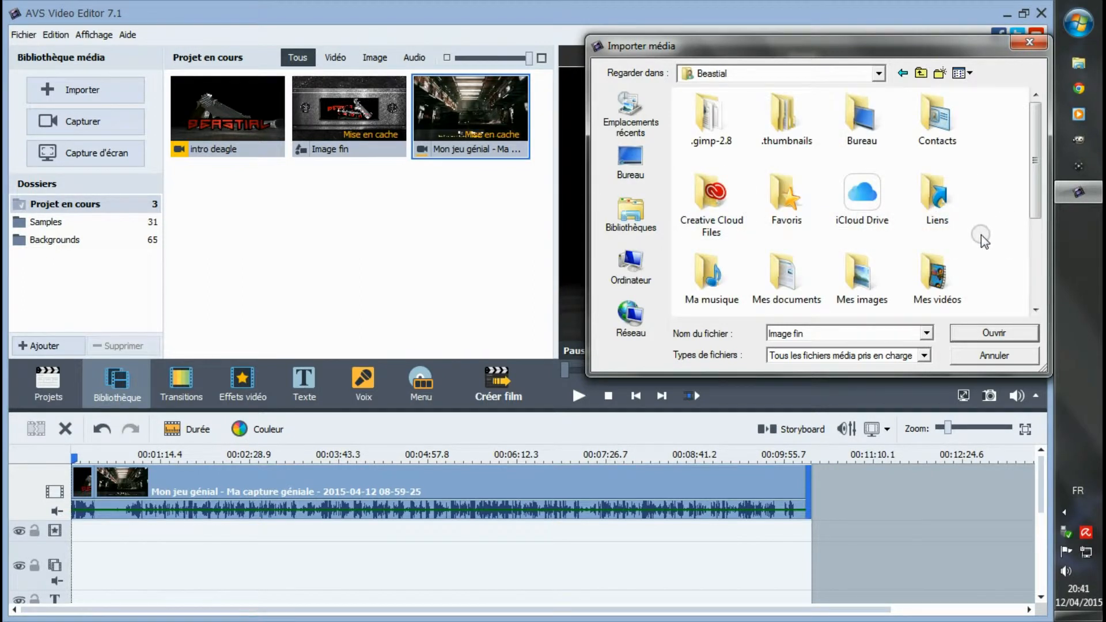
scroll(980, 237, "down", 2)
scroll(735, 288, "down", 1)
scroll(739, 289, "up", 3)
left_click(920, 72)
left_click(631, 268)
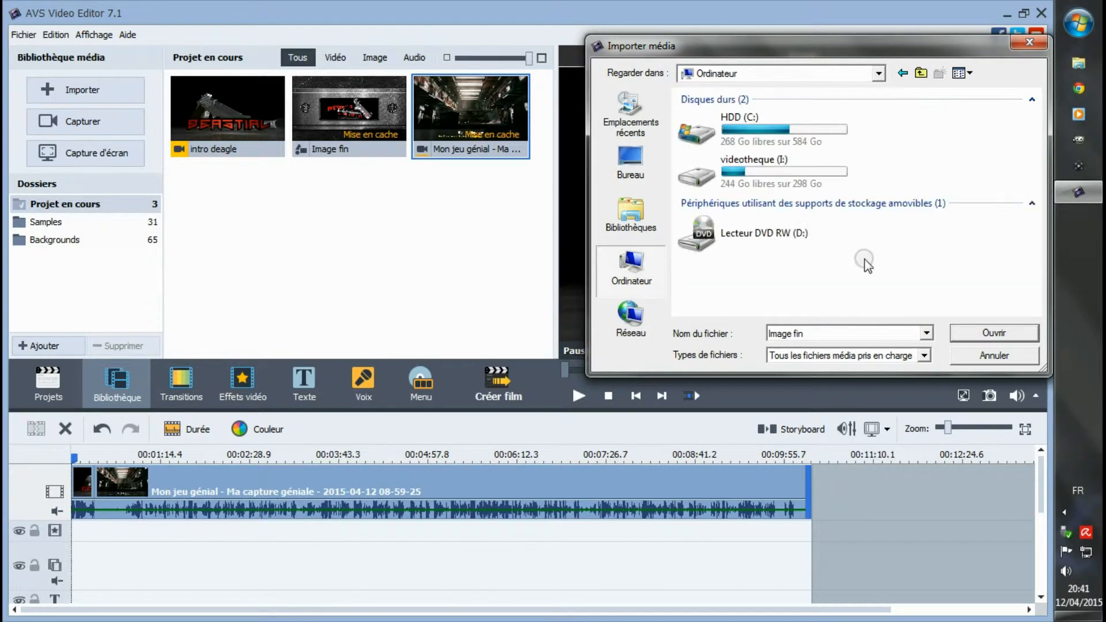
double_click(792, 128)
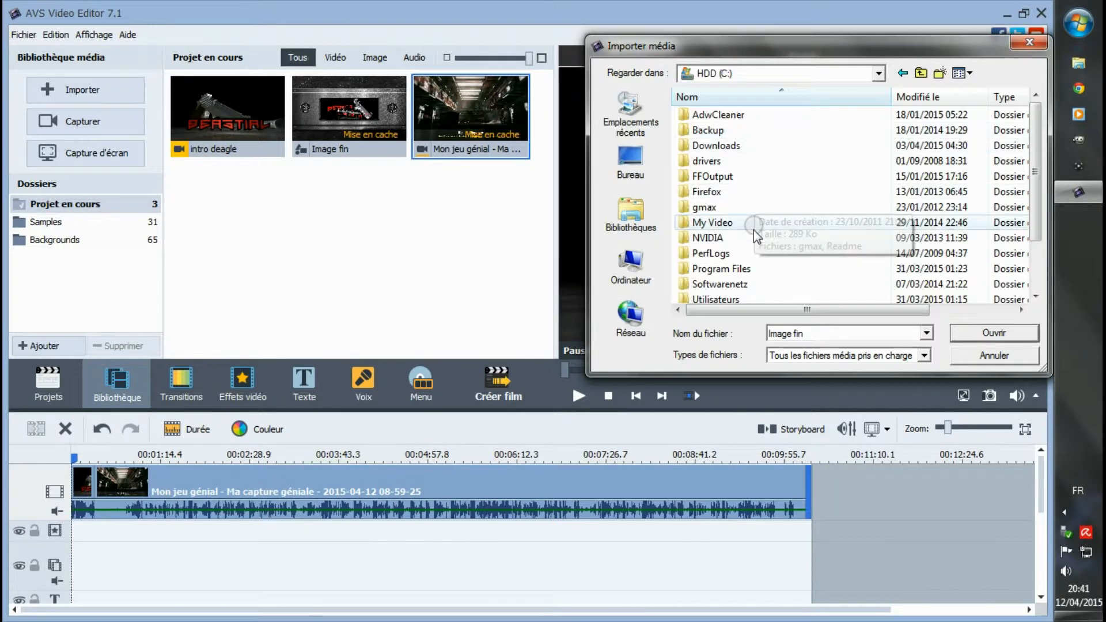
scroll(754, 236, "down", 2)
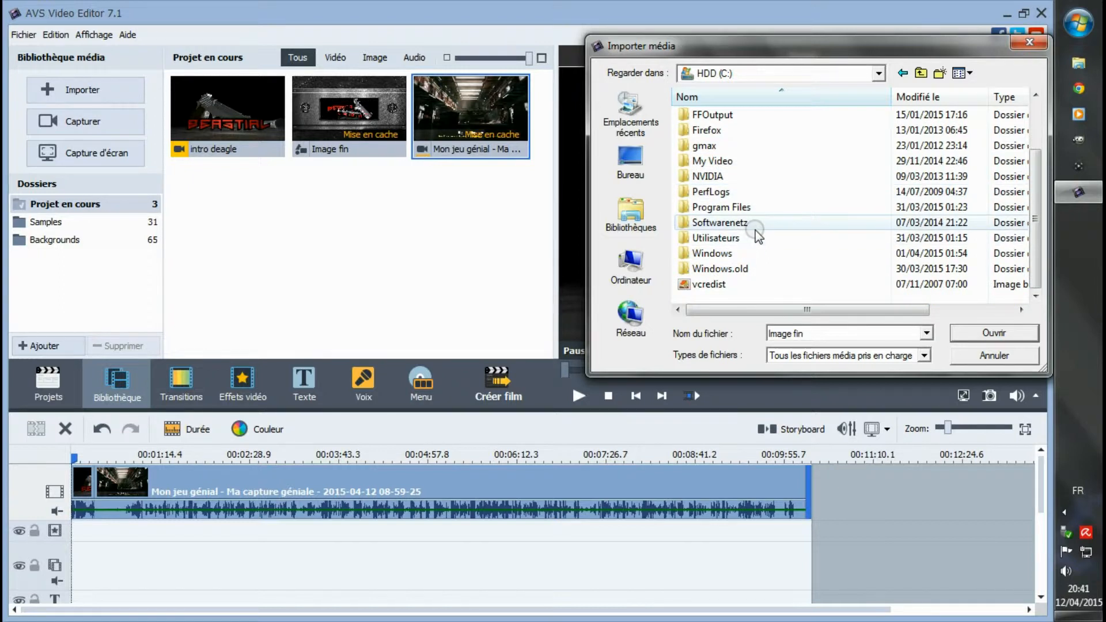
scroll(789, 161, "up", 2)
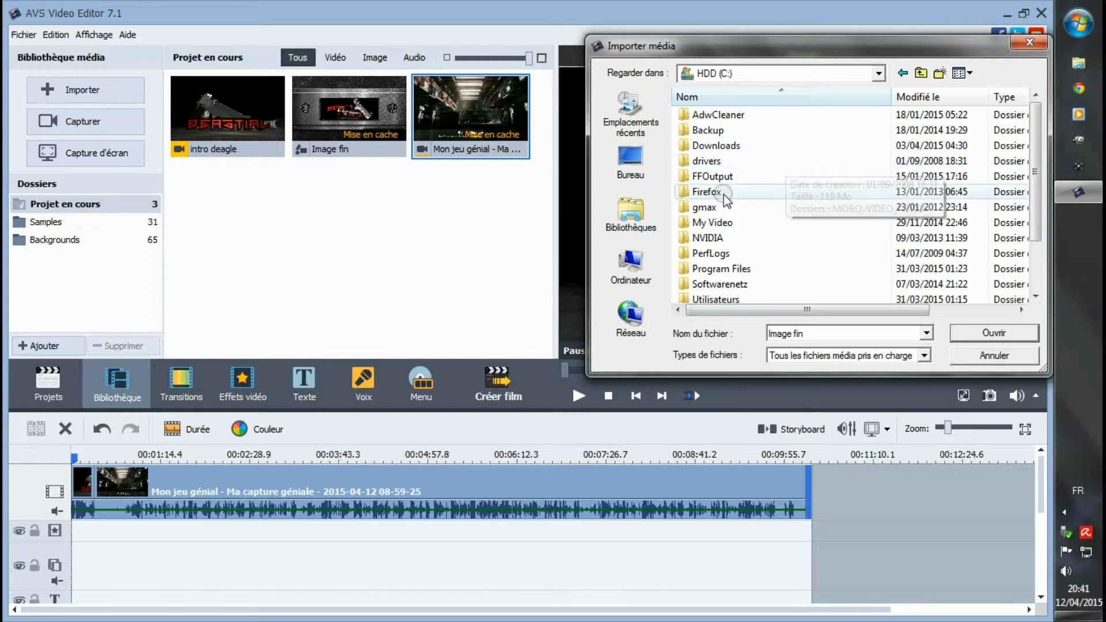
- Look through the "dubstep vrac" folder inside the Music library's "musique" folder for a suitable track
left_click(645, 222)
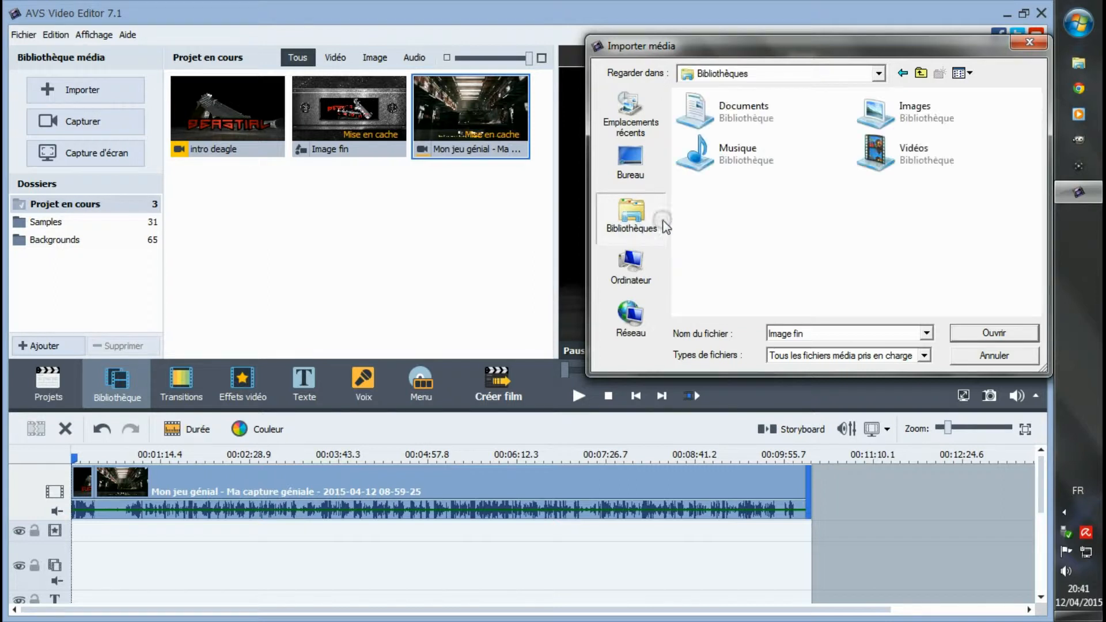
left_click(748, 154)
left_click(974, 333)
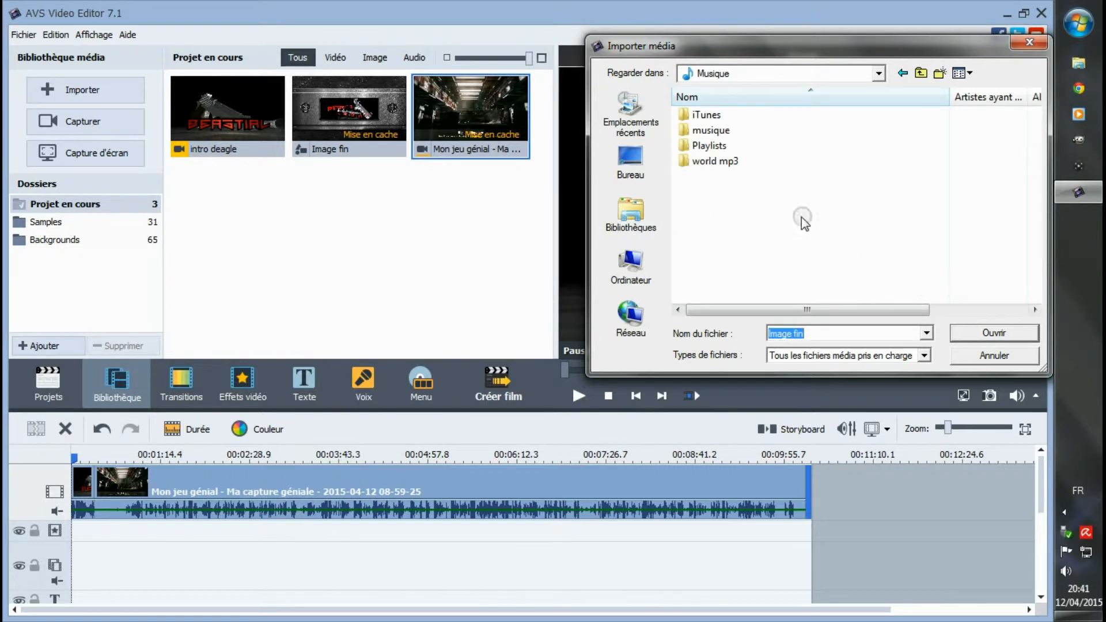
double_click(713, 130)
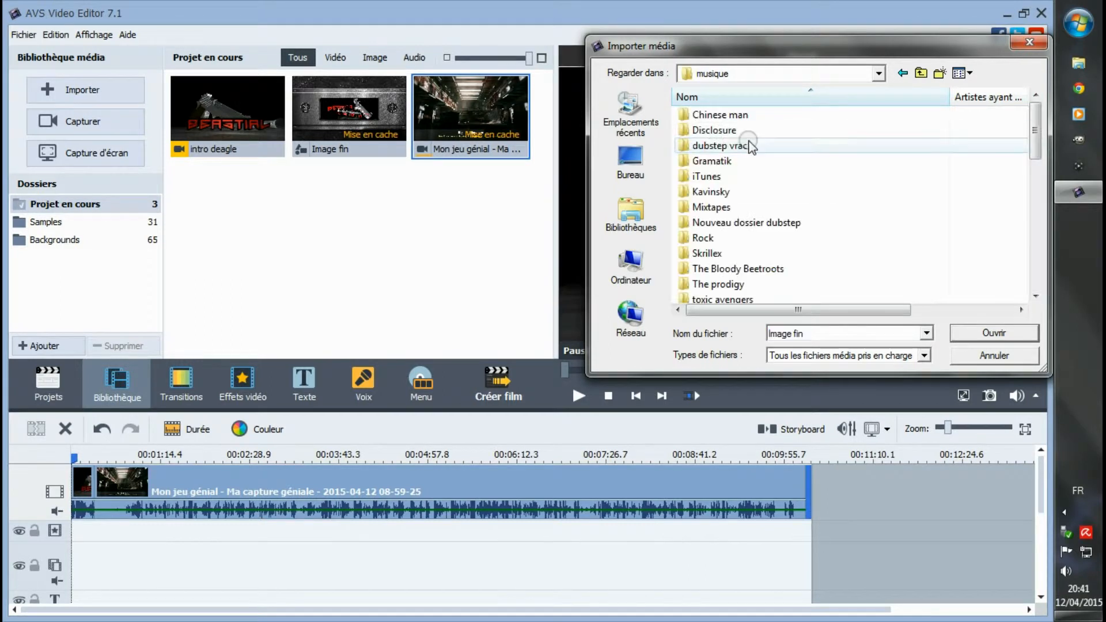
left_click(751, 147)
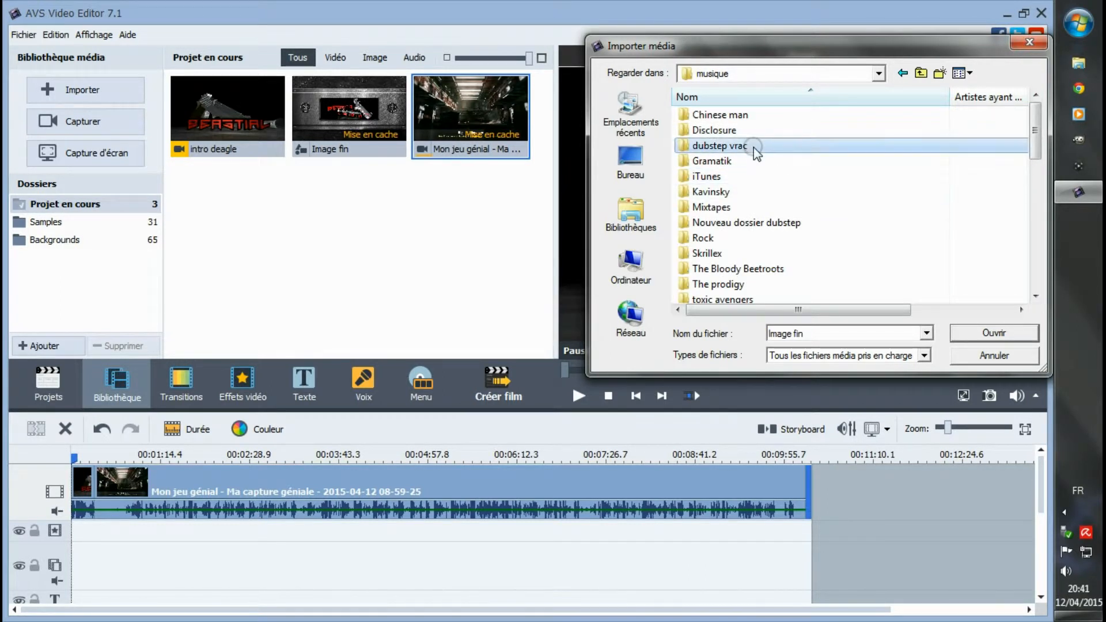
double_click(684, 147)
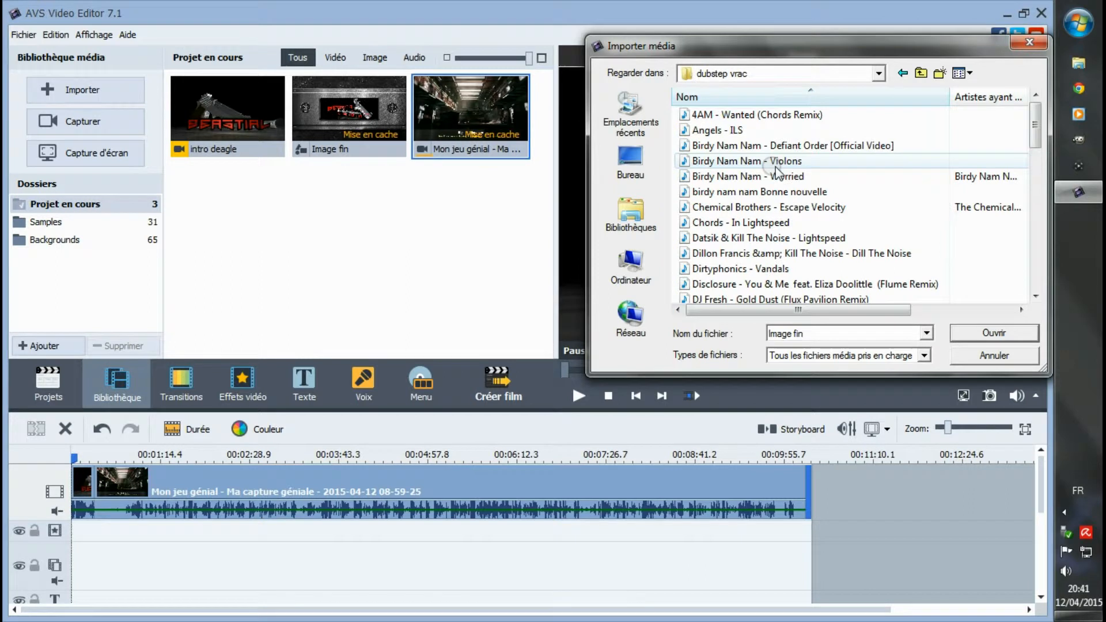
scroll(749, 267, "down", 2)
scroll(750, 268, "down", 5)
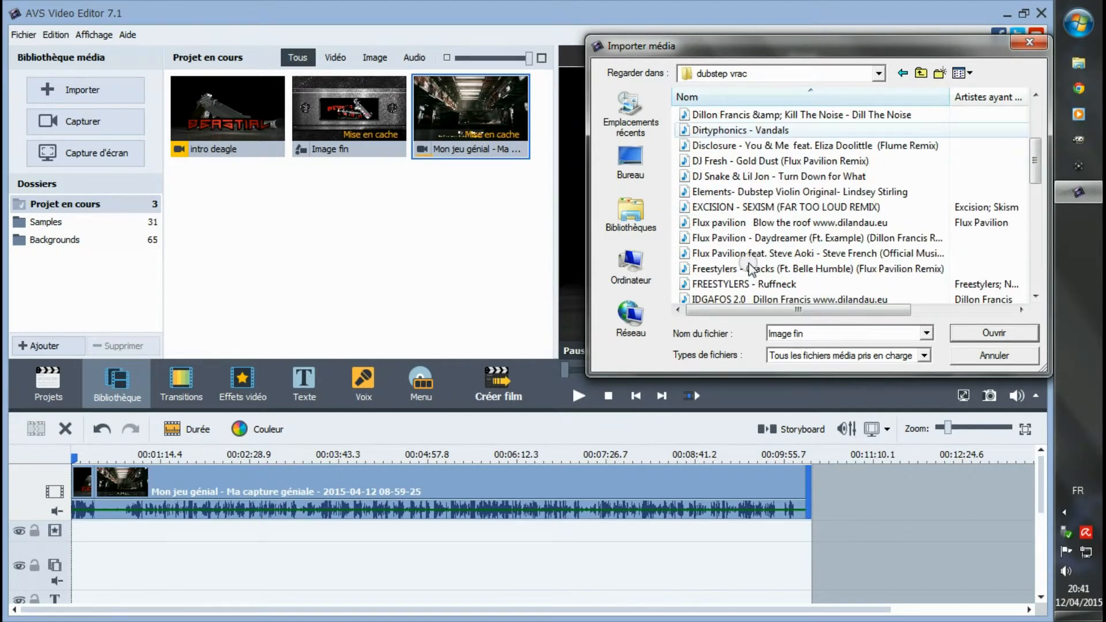
scroll(845, 290, "down", 6)
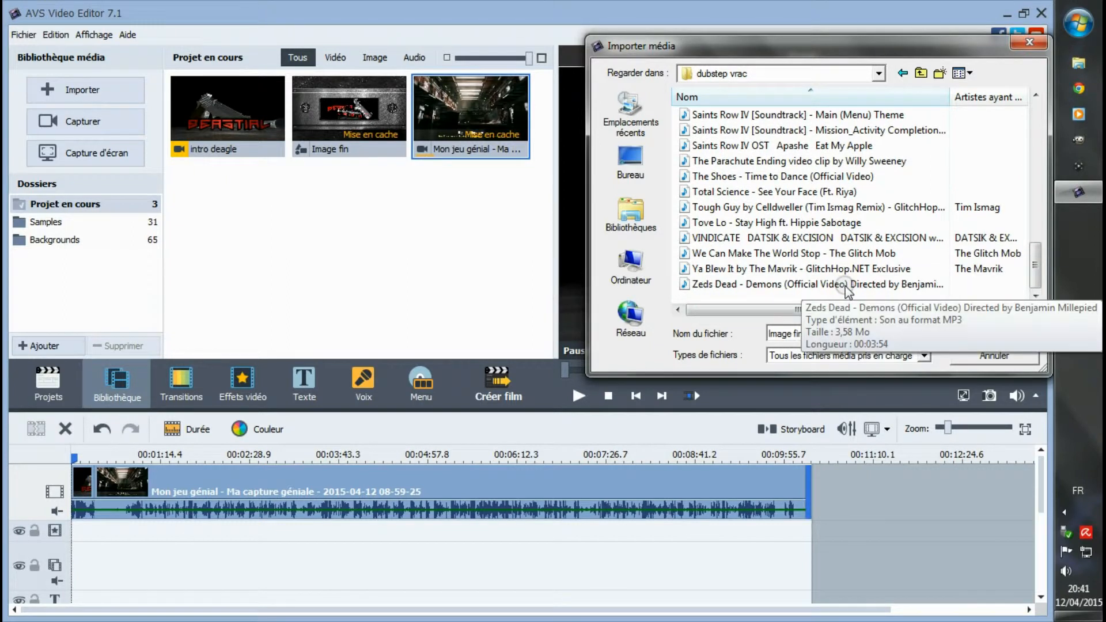
scroll(845, 290, "up", 13)
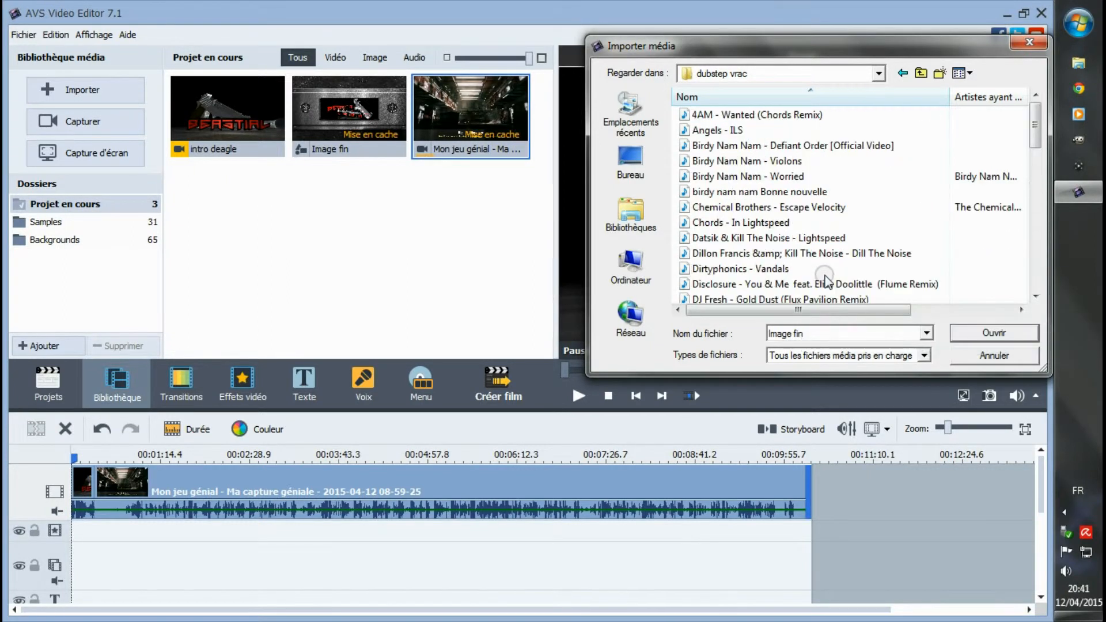
- Import the "PARTY MIX" audio file from the Mixtapes folder inside "musique"
left_click(920, 72)
scroll(802, 255, "down", 1)
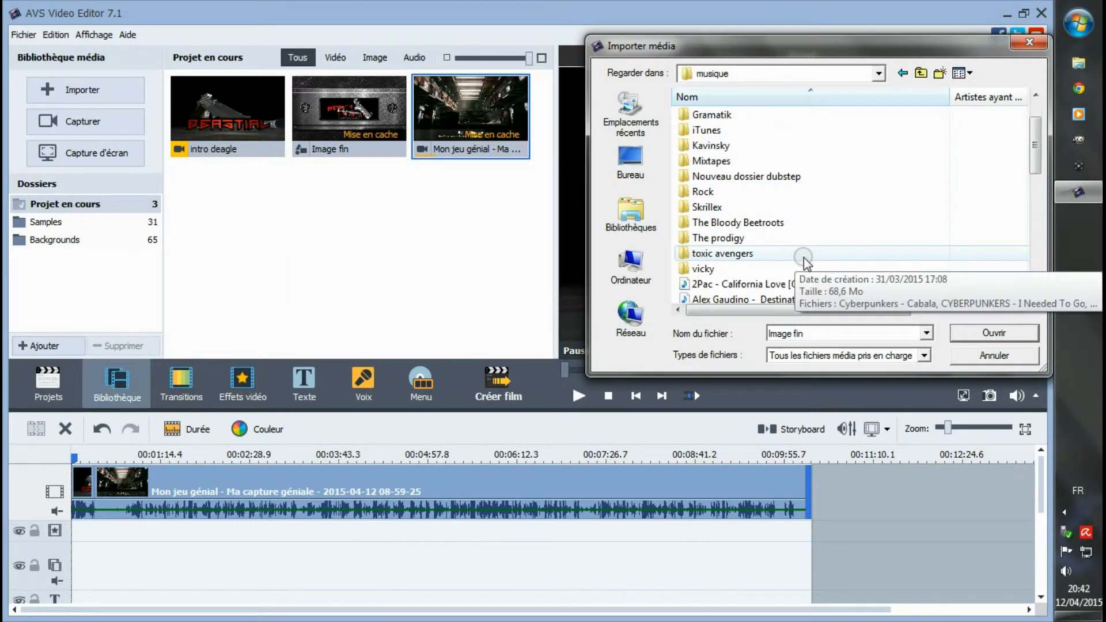
double_click(815, 162)
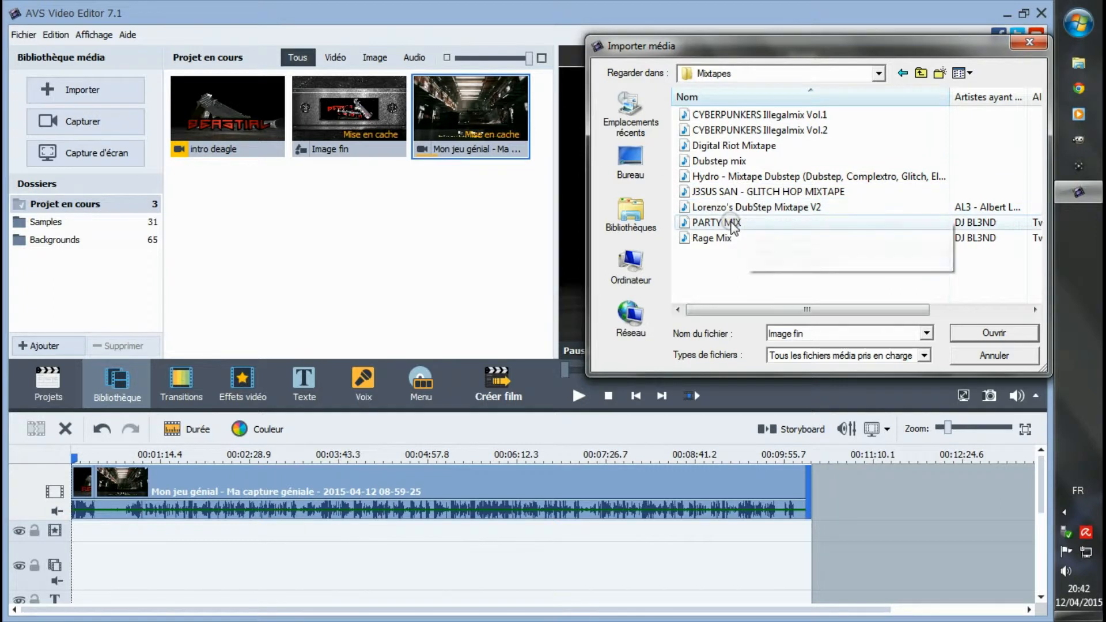
left_click(732, 225)
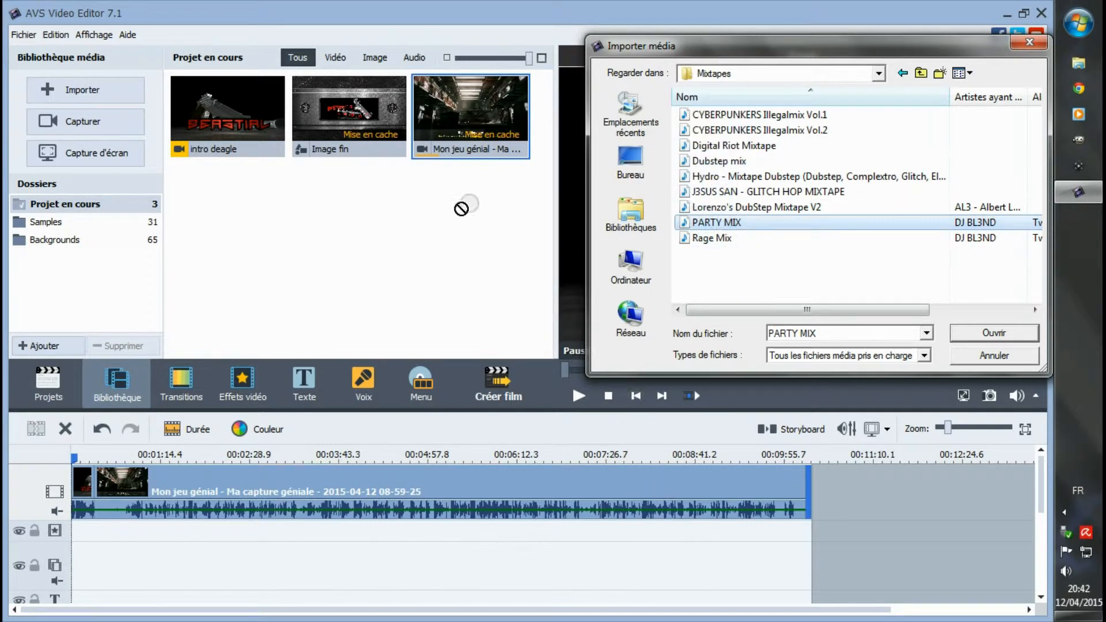
left_click_drag(302, 208, 793, 233)
left_click(1009, 335)
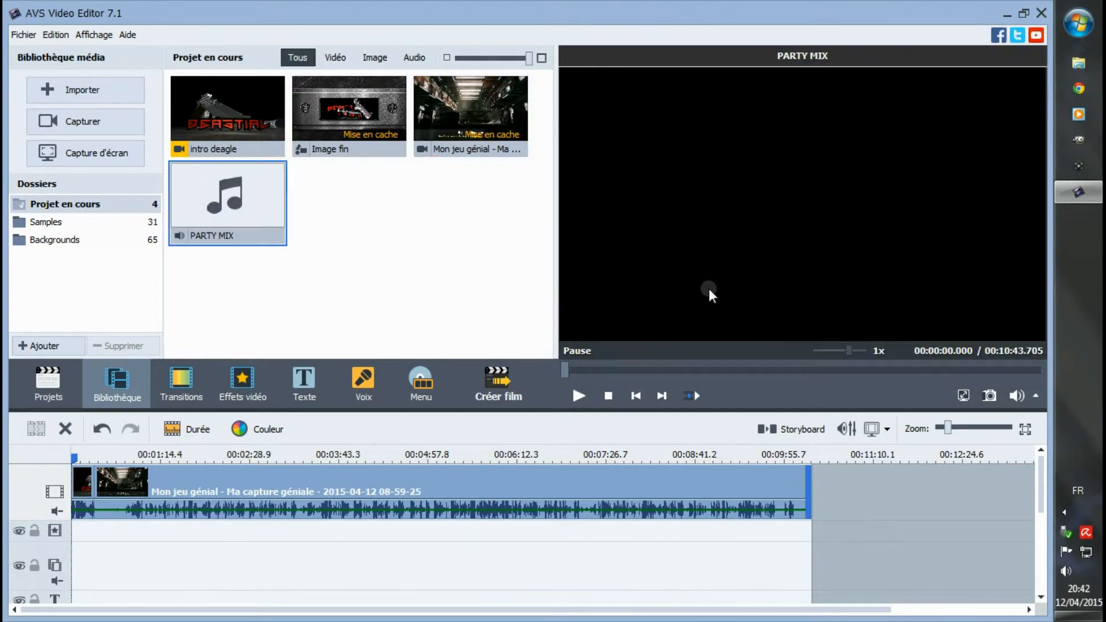
- Place "PARTY MIX" on the music track from the start of the gameplay capture and trim its end to the end of the video
left_click_drag(255, 220, 327, 557)
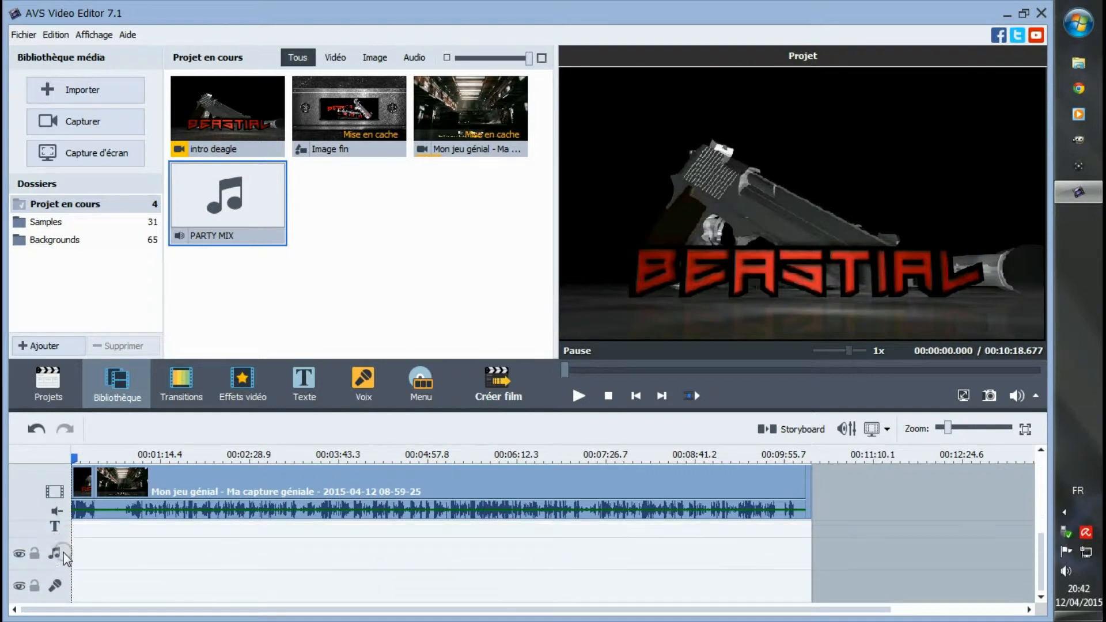
left_click_drag(275, 185, 93, 547)
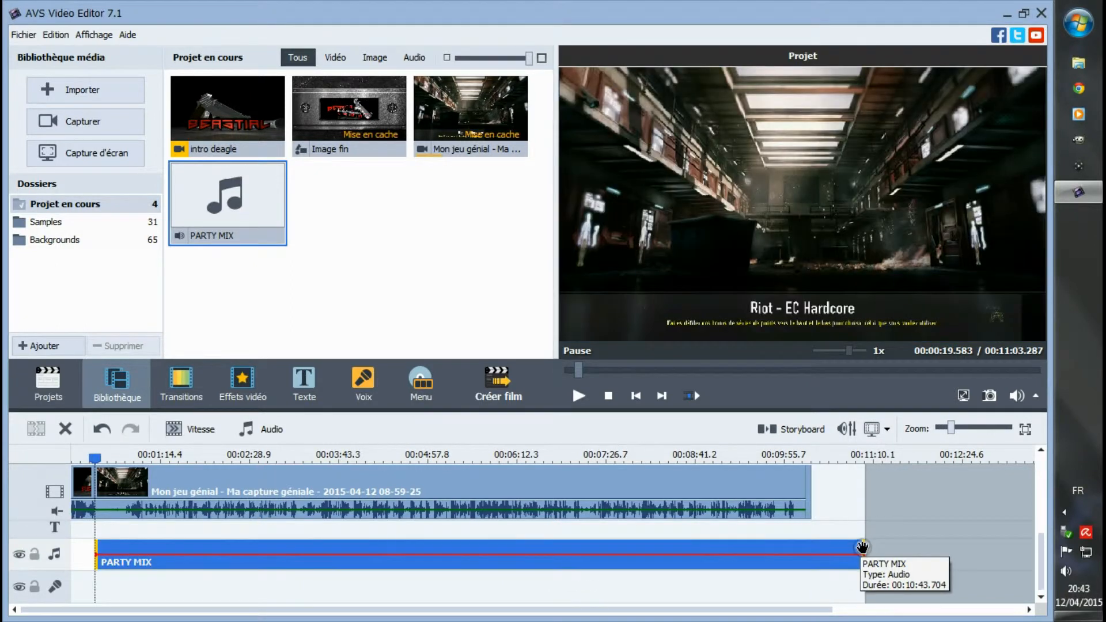
left_click_drag(865, 546, 809, 547)
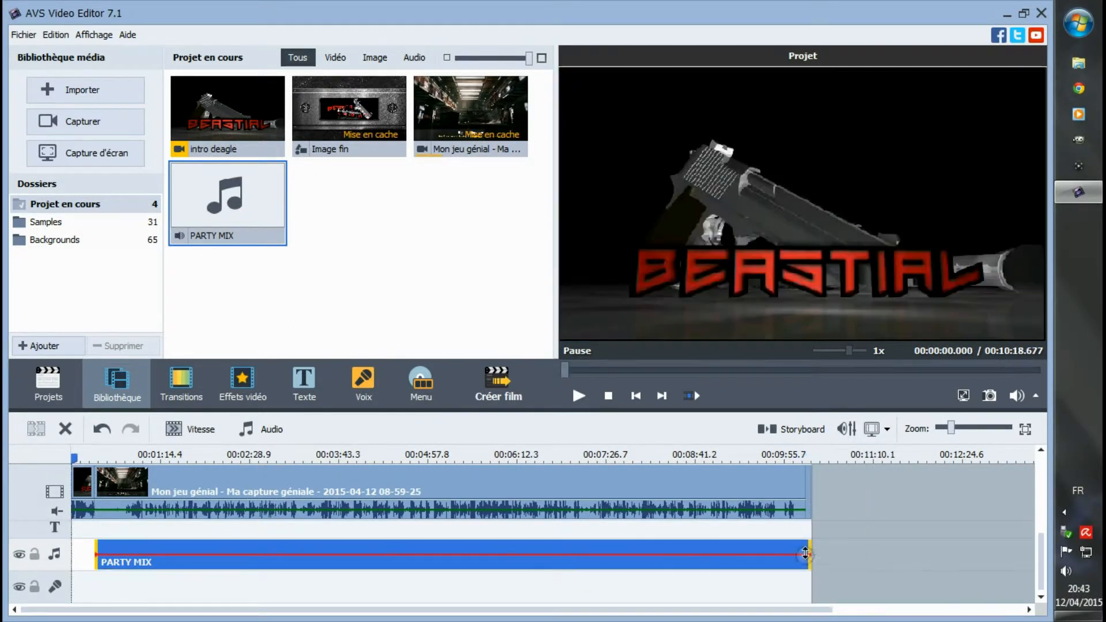
- Add a fade-out to the "PARTY MIX" clip and shorten it so it begins just before the clip's end
right_click(790, 546)
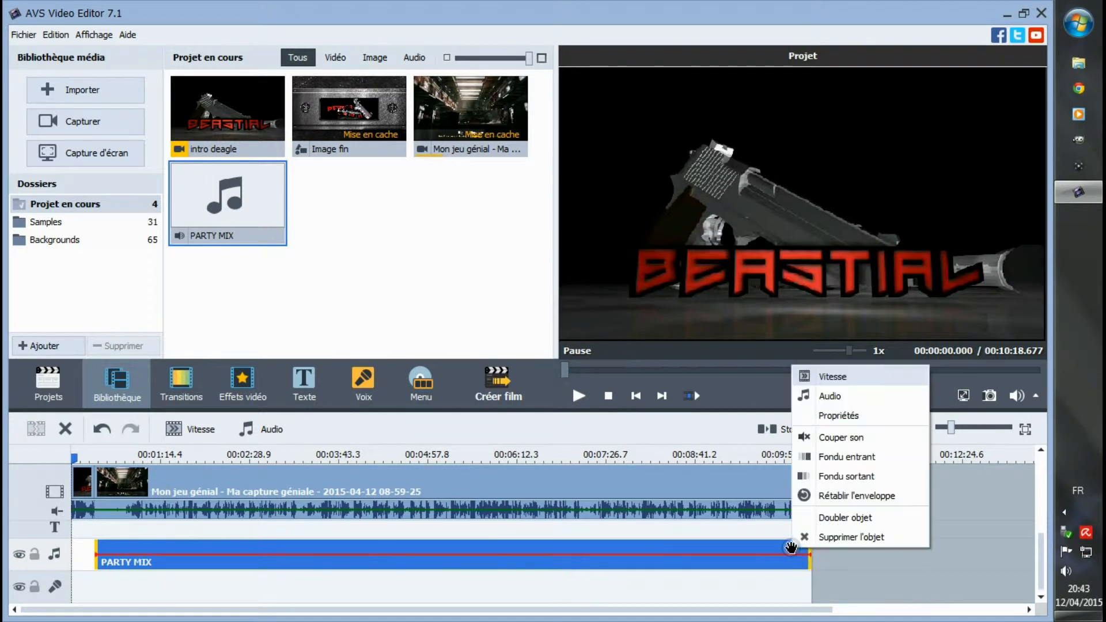
left_click(839, 475)
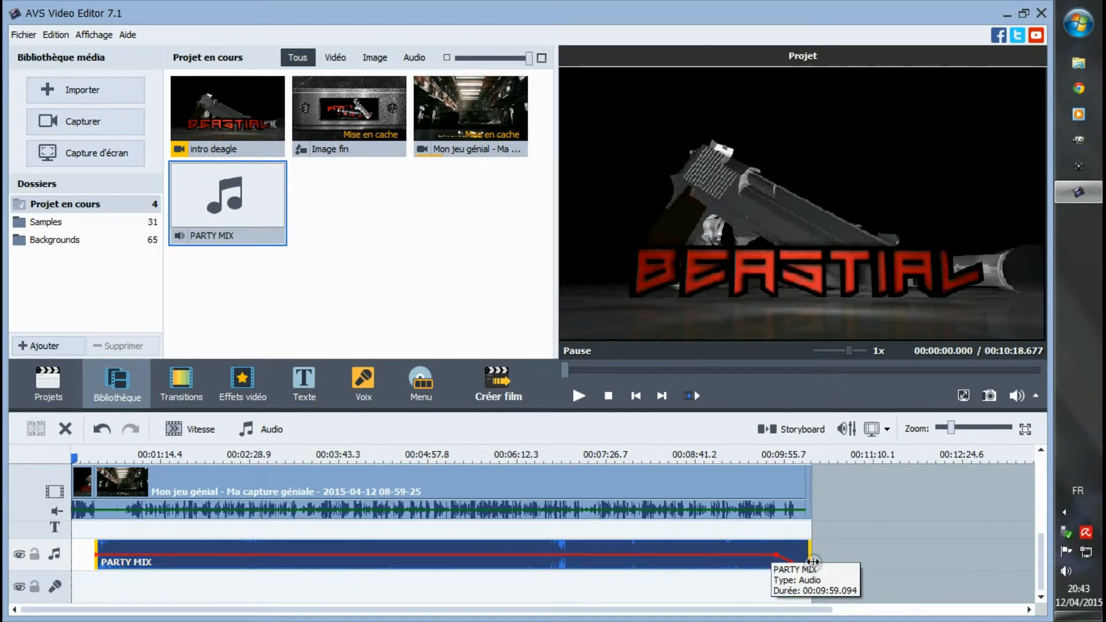
left_click_drag(776, 555, 801, 556)
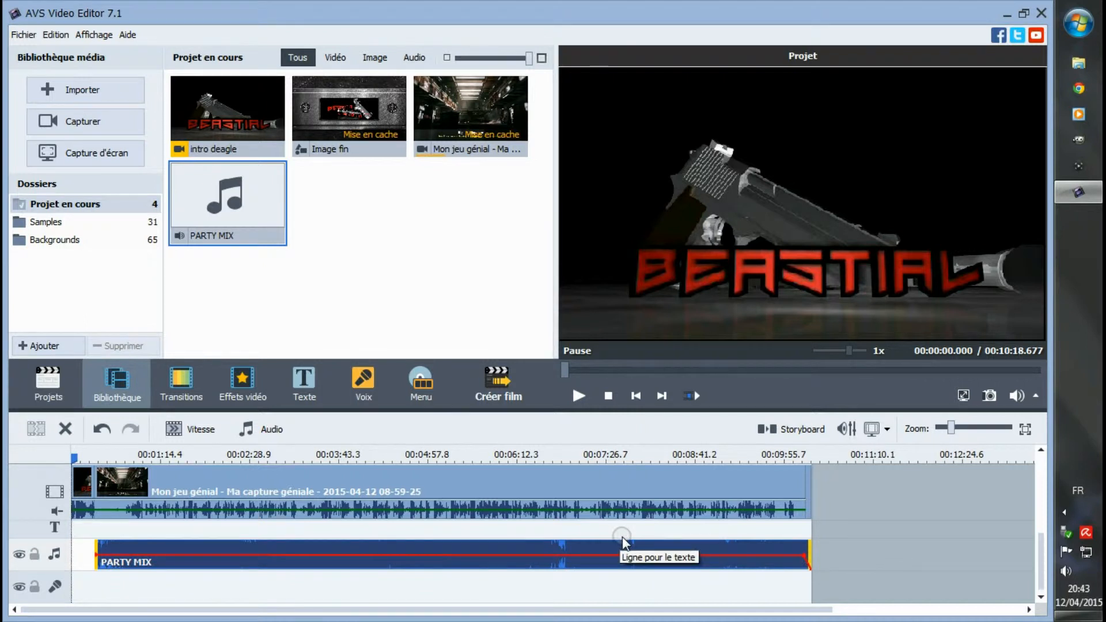
- Open the voice recording tool and review its volume, source and format settings
left_click(53, 588)
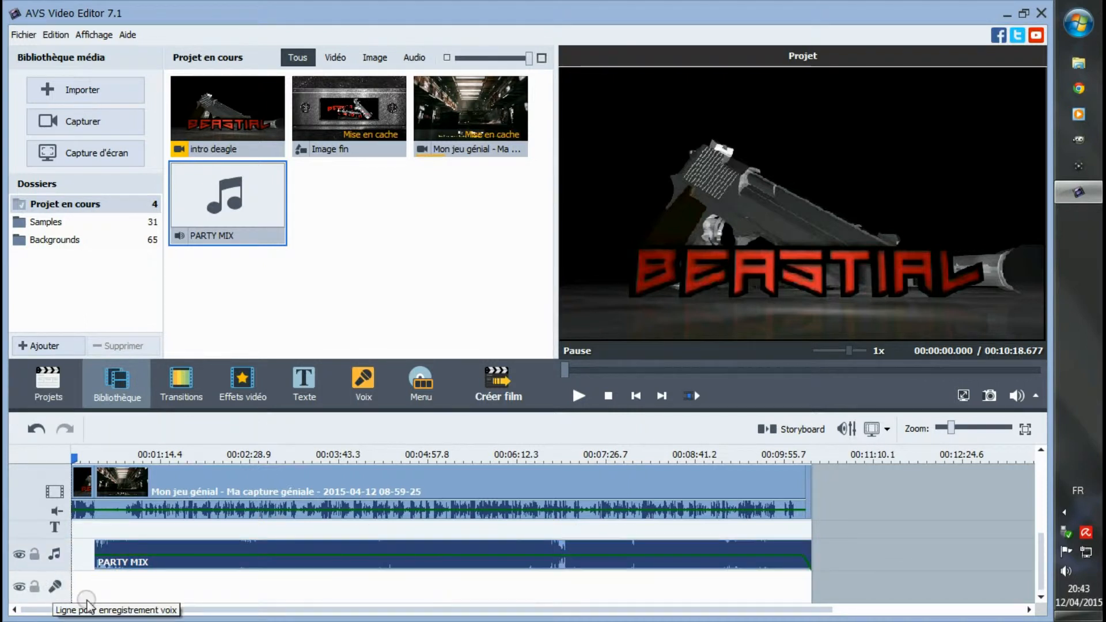
left_click(154, 586)
left_click(361, 387)
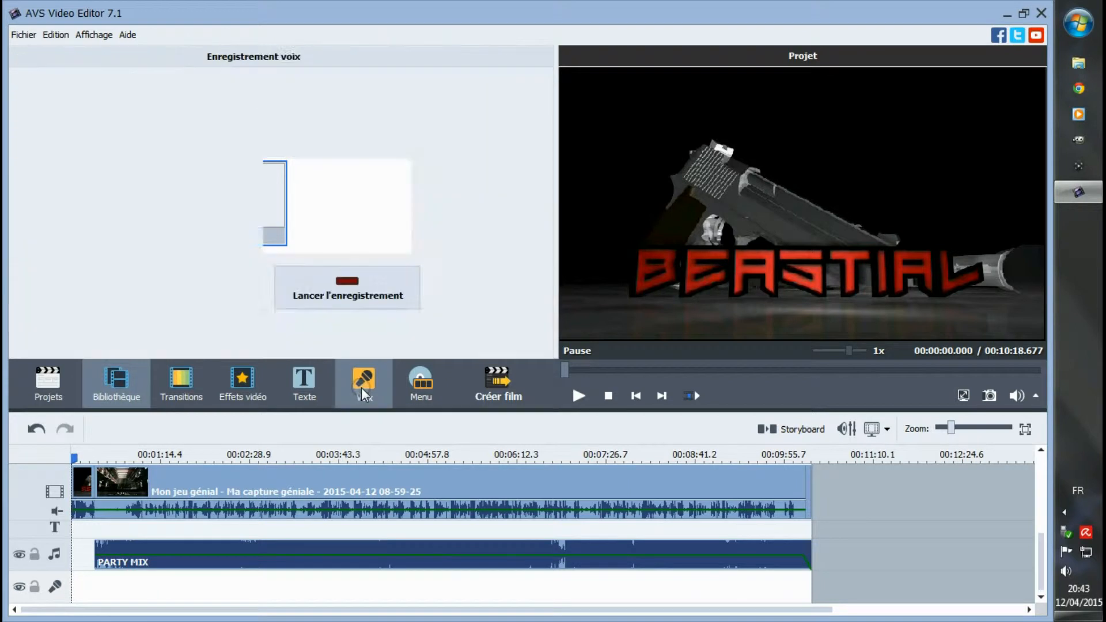
left_click_drag(364, 215, 335, 213)
left_click(280, 153)
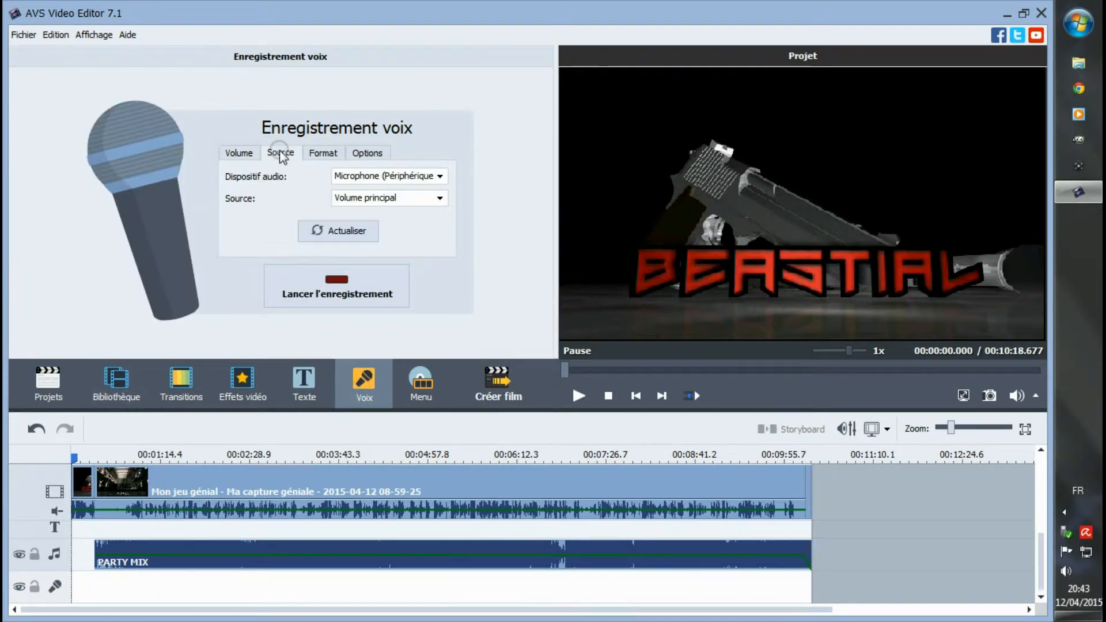
left_click(320, 157)
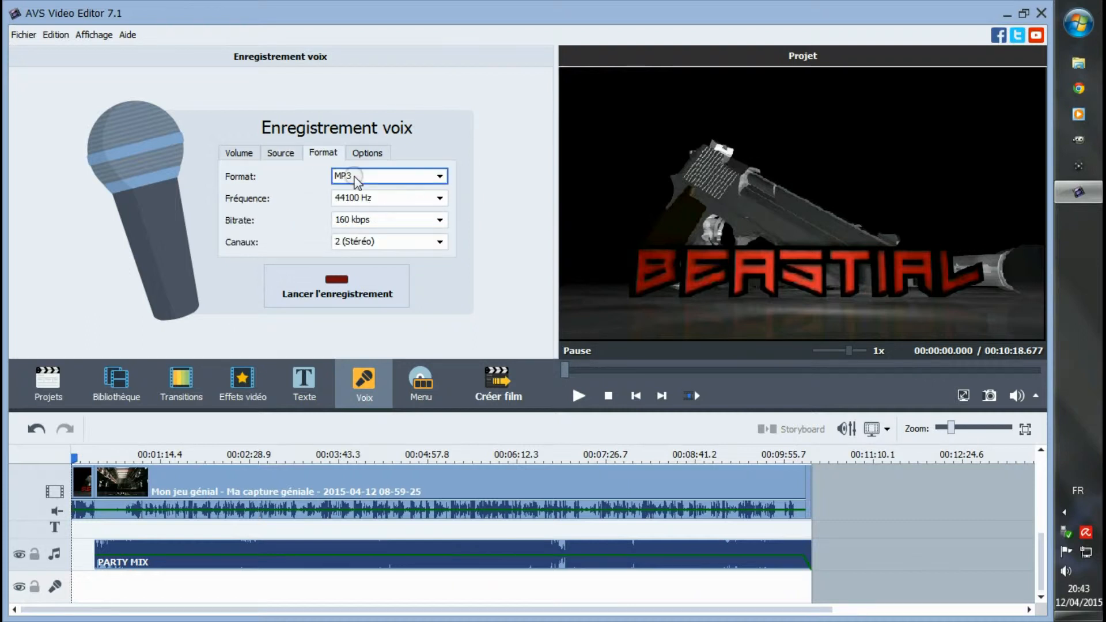
- Enable a voice recording delay of 00:00:01 and a time limit of 00:01:06
left_click(367, 154)
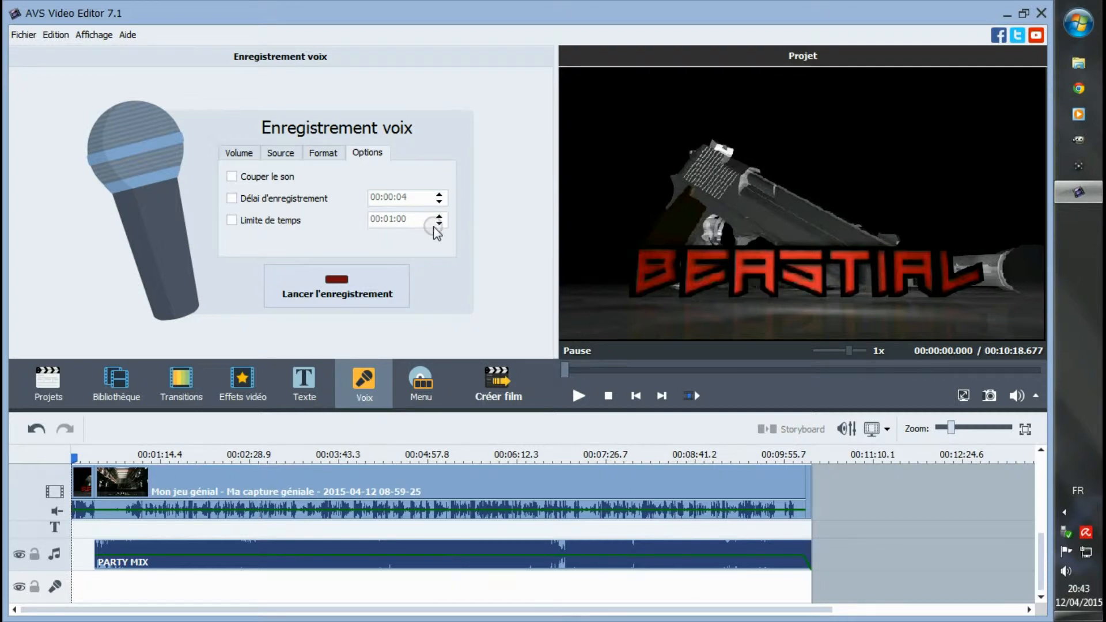
left_click(233, 198)
left_click(441, 202)
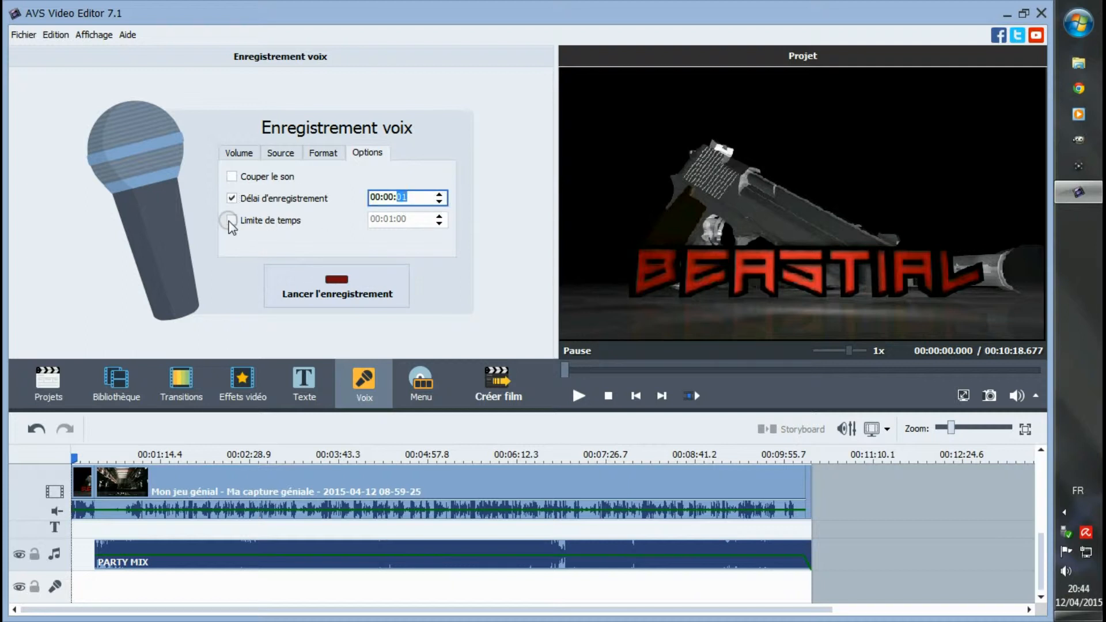
left_click(231, 221)
left_click(440, 216)
left_click(440, 217)
left_click(440, 216)
left_click(439, 216)
left_click(439, 216)
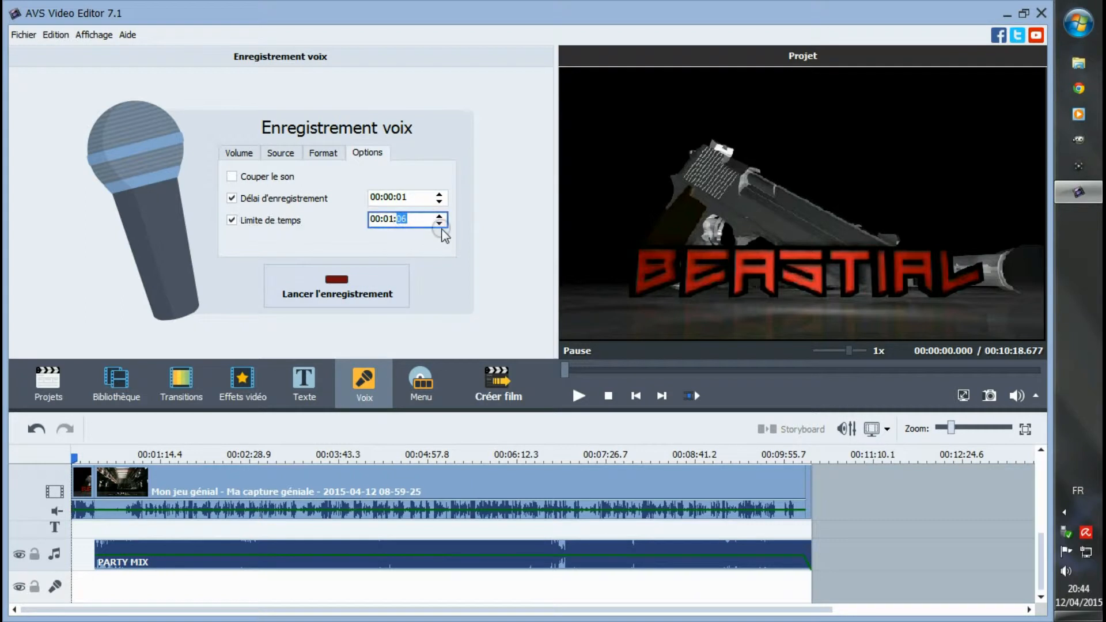
- Check the voice recording's format and source once more and return to its main volume setting
left_click(323, 153)
left_click(288, 154)
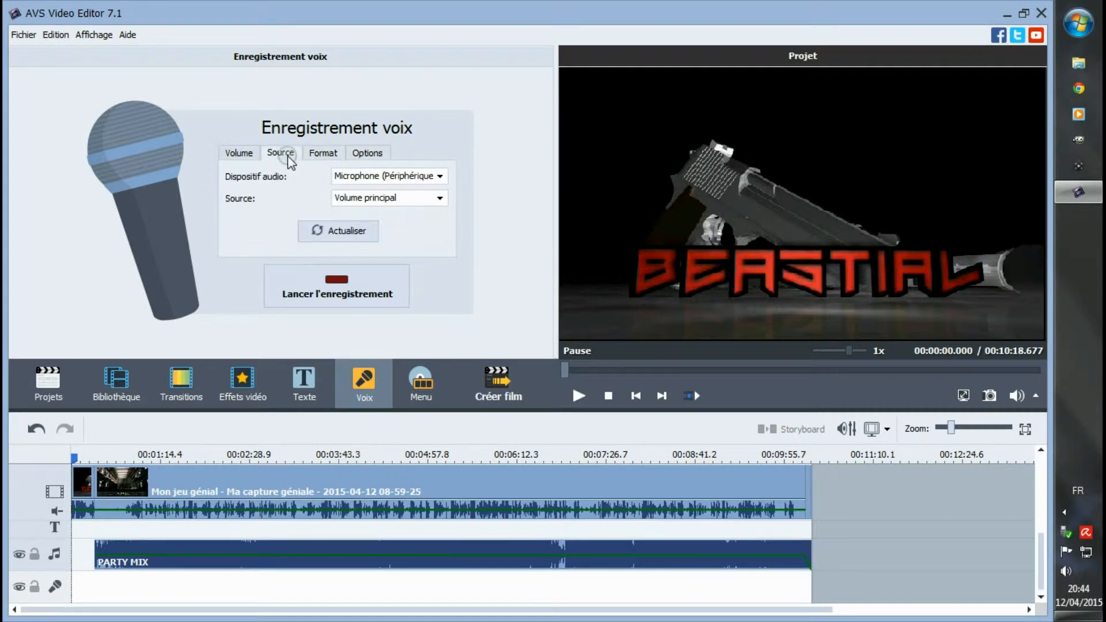
left_click(251, 154)
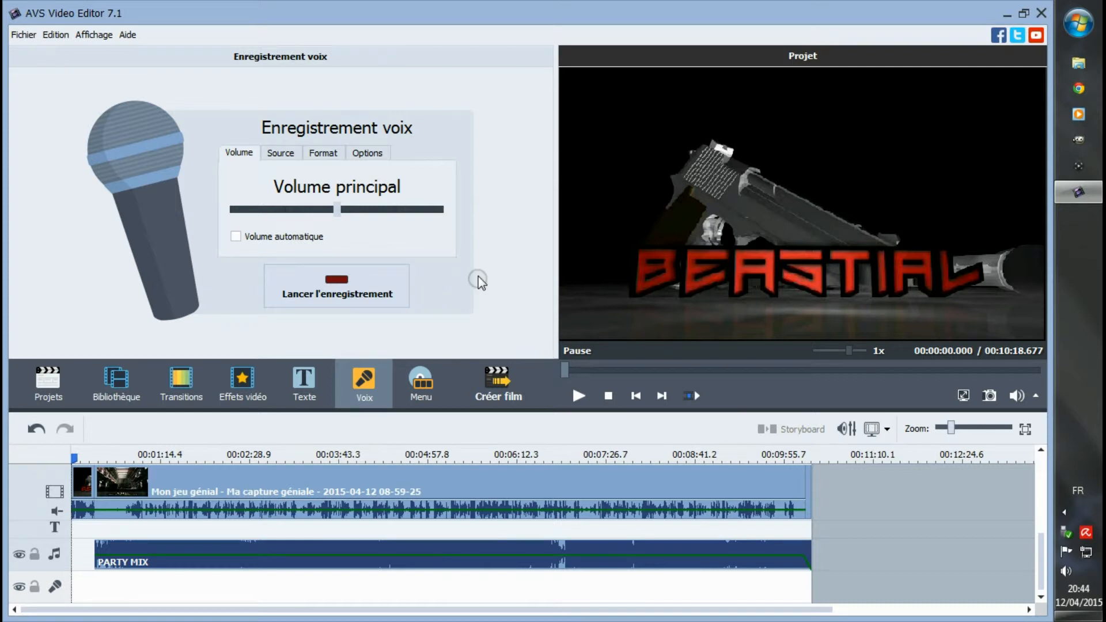
- Set up the film export as an AVI file with the HD 720p MPEG-4 (DivX, Xvid), 4500 kbps profile
left_click(499, 387)
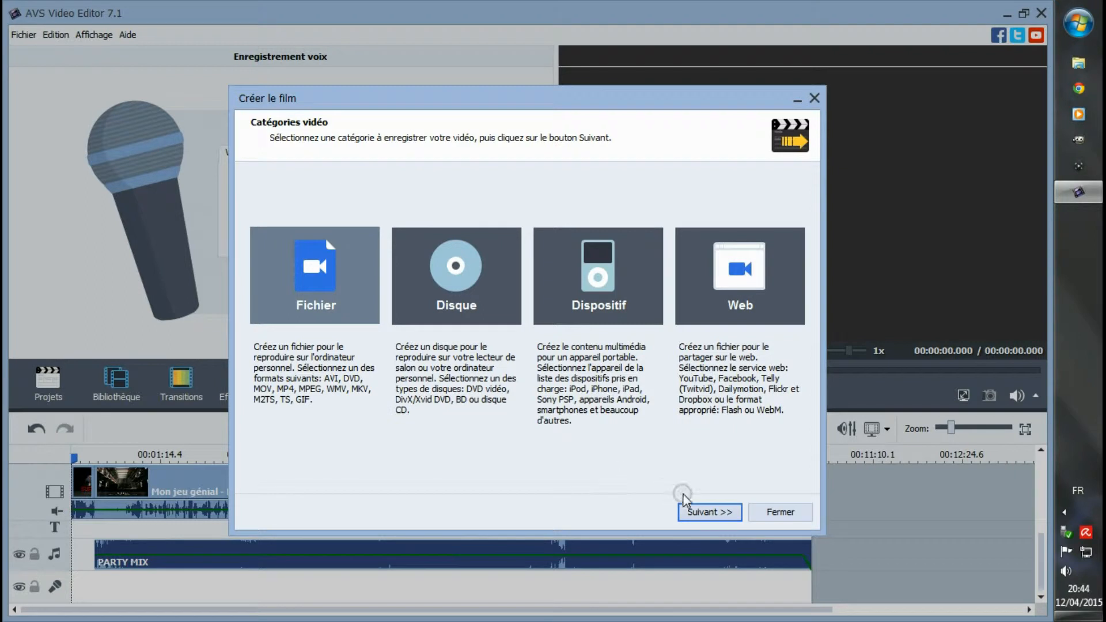
left_click(701, 513)
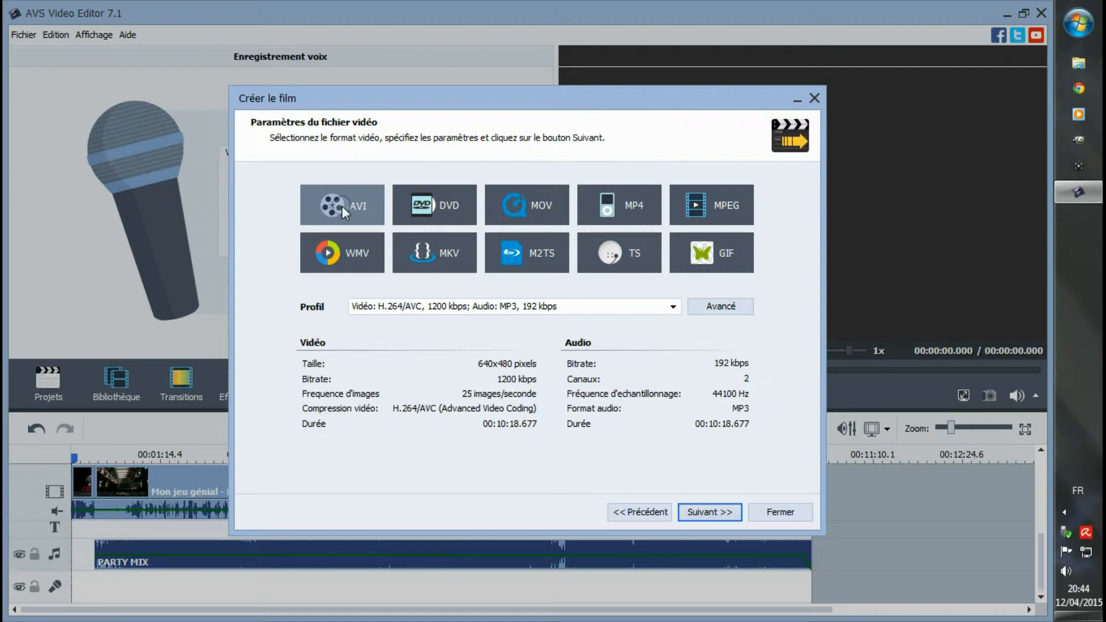
left_click(672, 307)
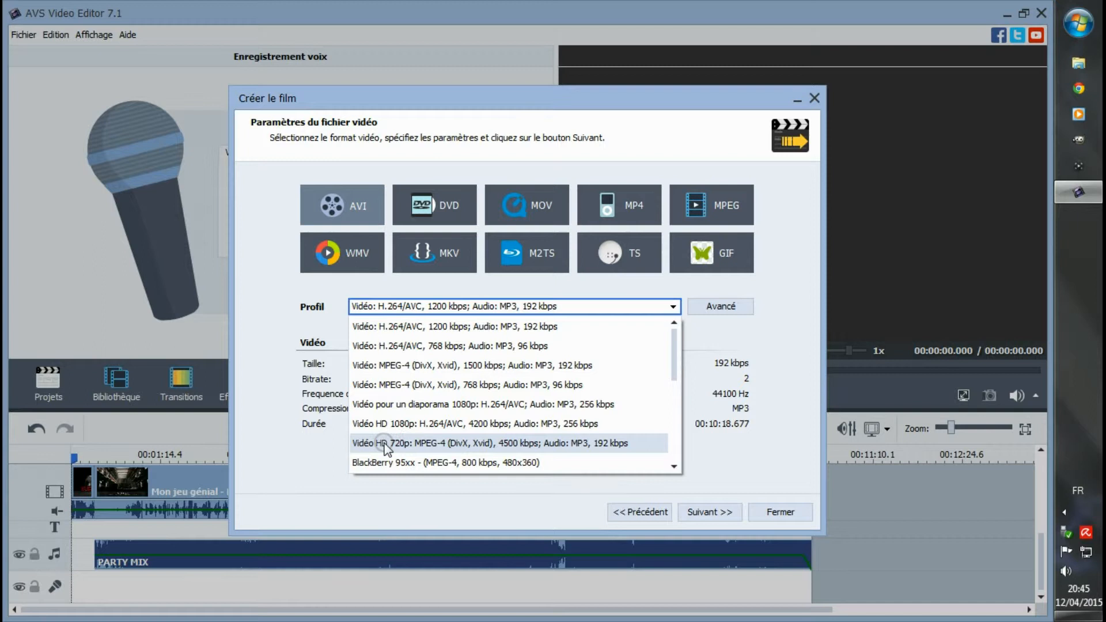
left_click(400, 443)
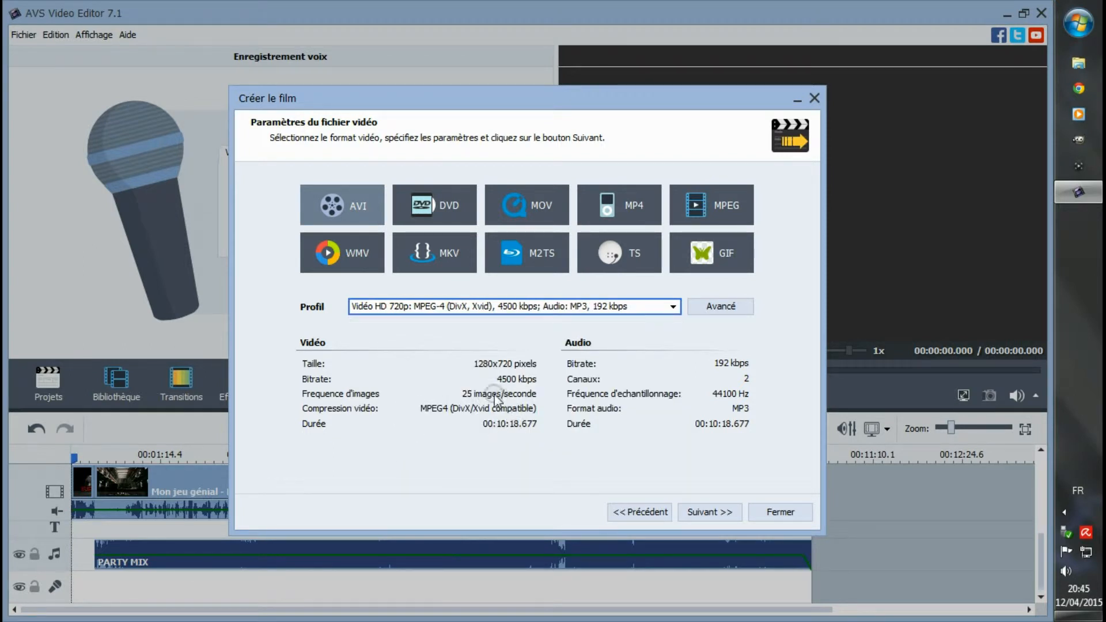
left_click(709, 512)
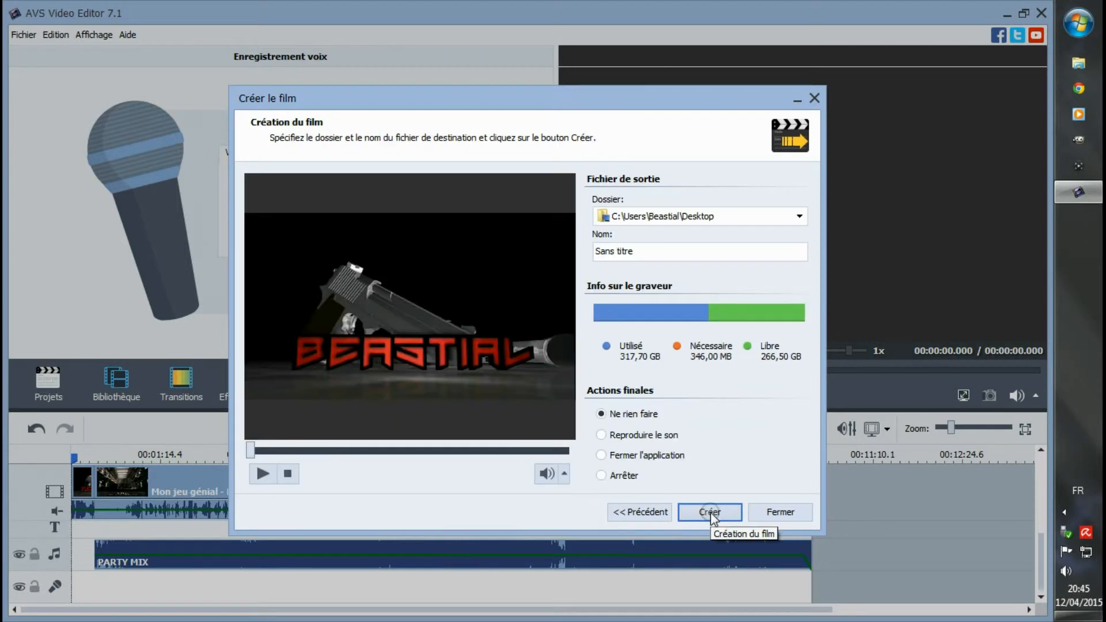
- Preview the film in the export wizard, jumping ahead into the gameplay before pausing playback
left_click(263, 473)
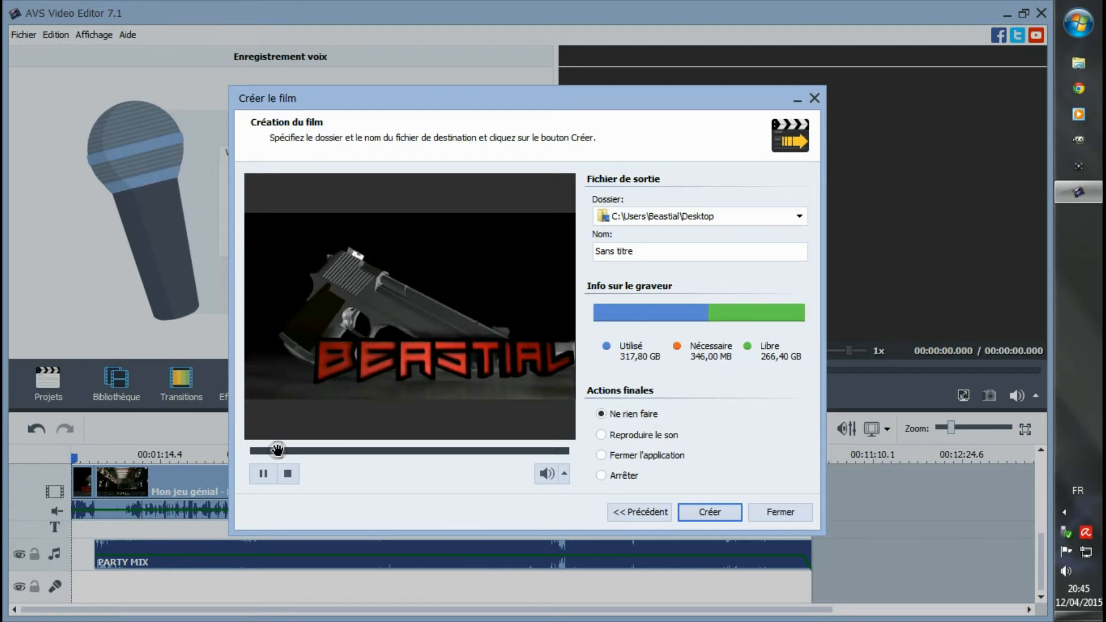
left_click(277, 452)
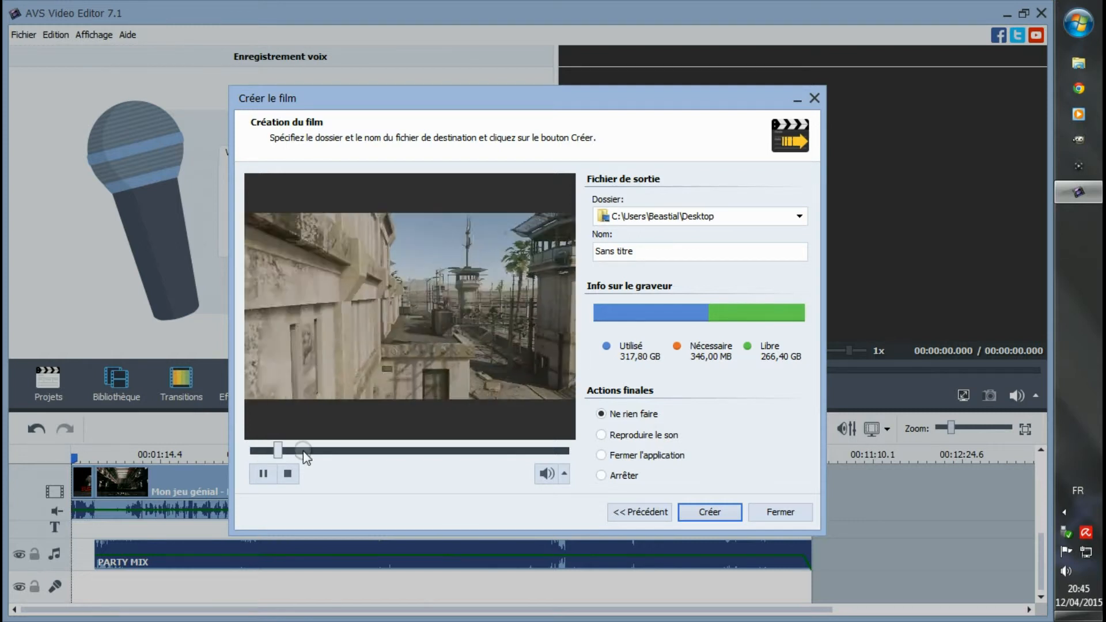
left_click(264, 472)
- Name the output file "100% Rush Riot" and check the destination folder choice, keeping the Desktop
left_click(608, 252)
triple_click(606, 254)
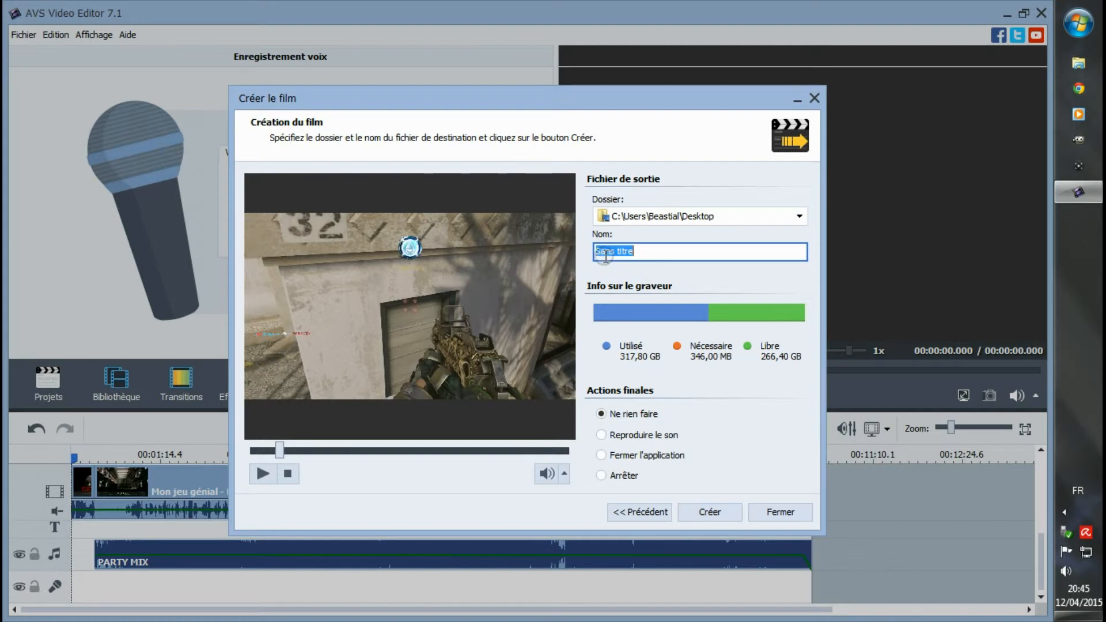
type("R")
type("100")
type("%")
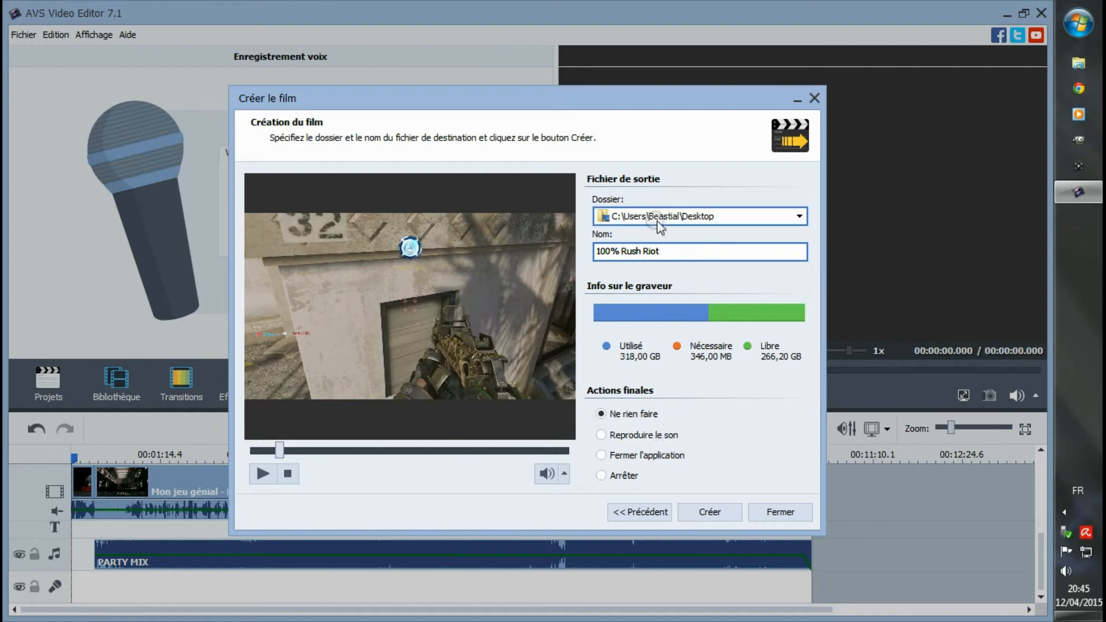
left_click(799, 216)
left_click(799, 216)
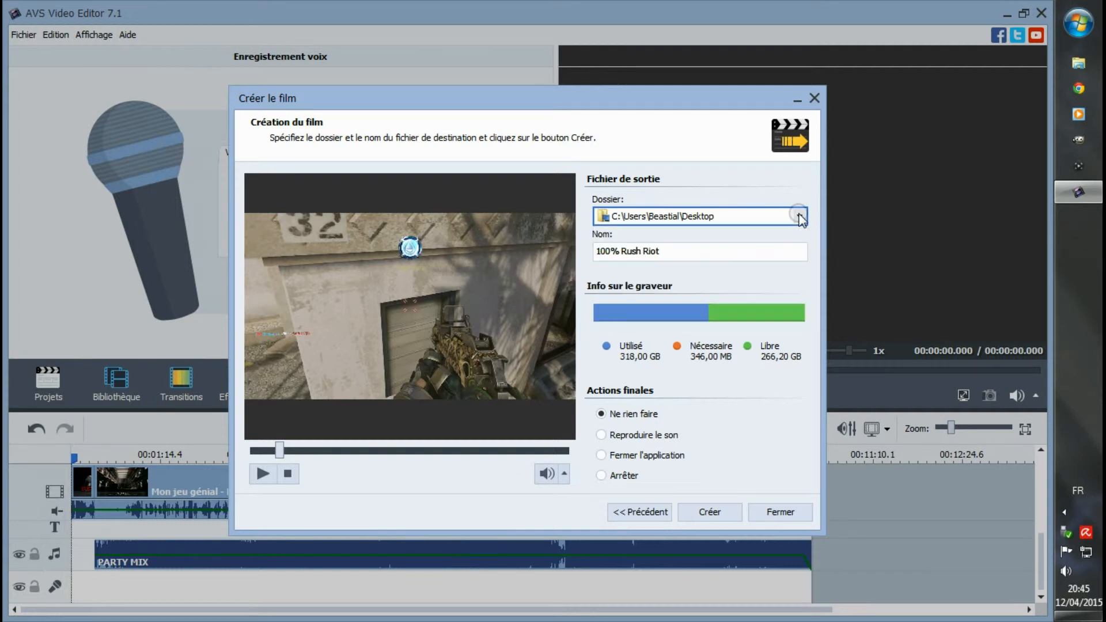
- Start creating the film, stop the conversion and close the export wizard
left_click(714, 512)
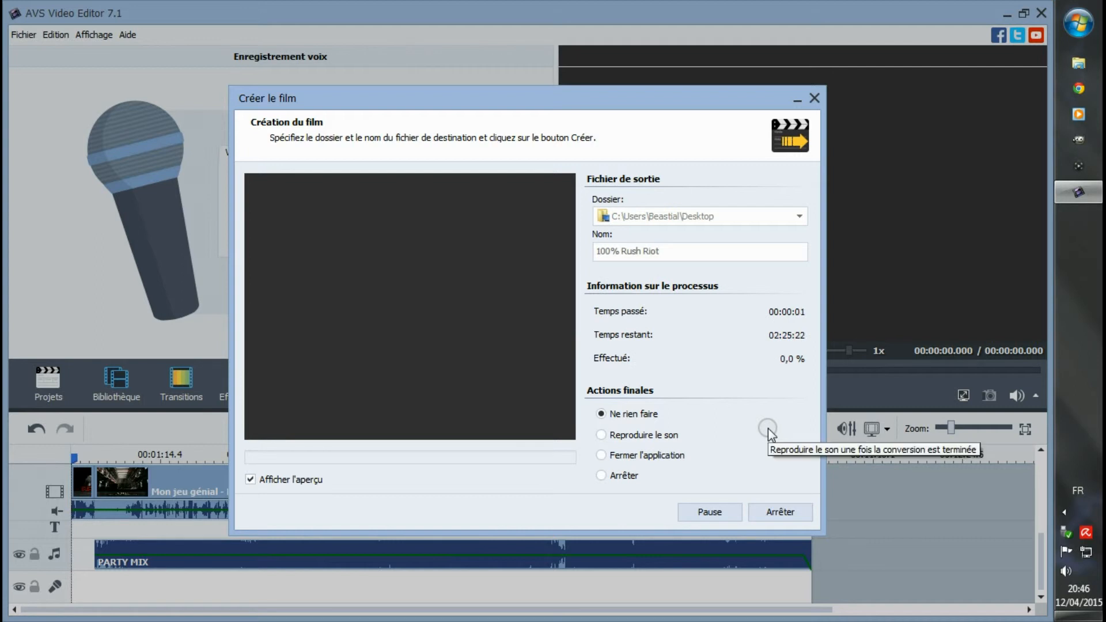
left_click(780, 511)
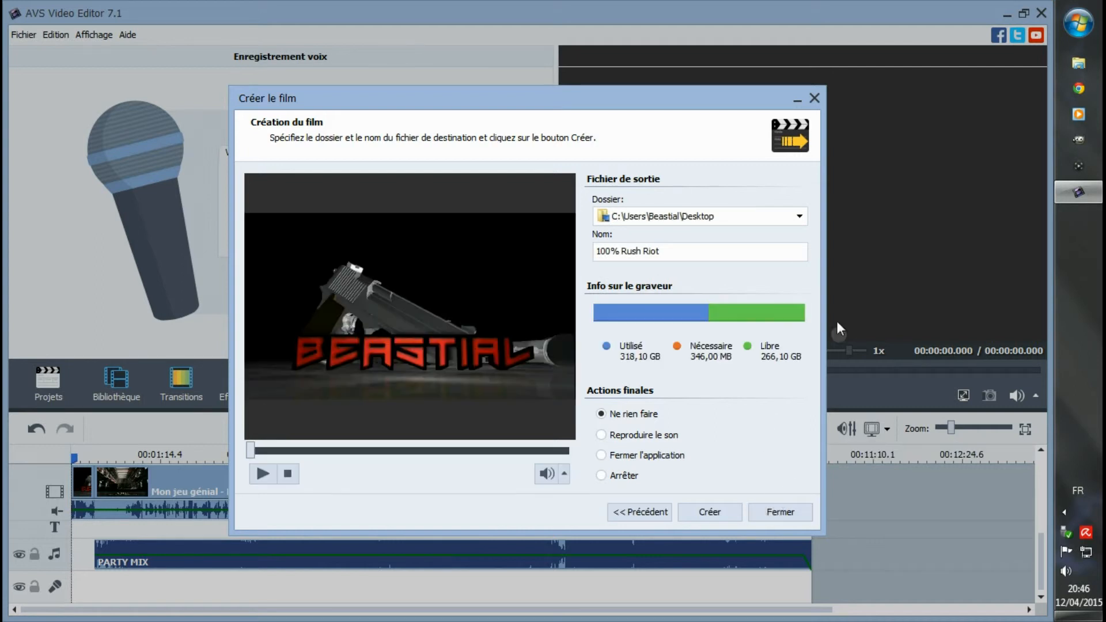
left_click(814, 98)
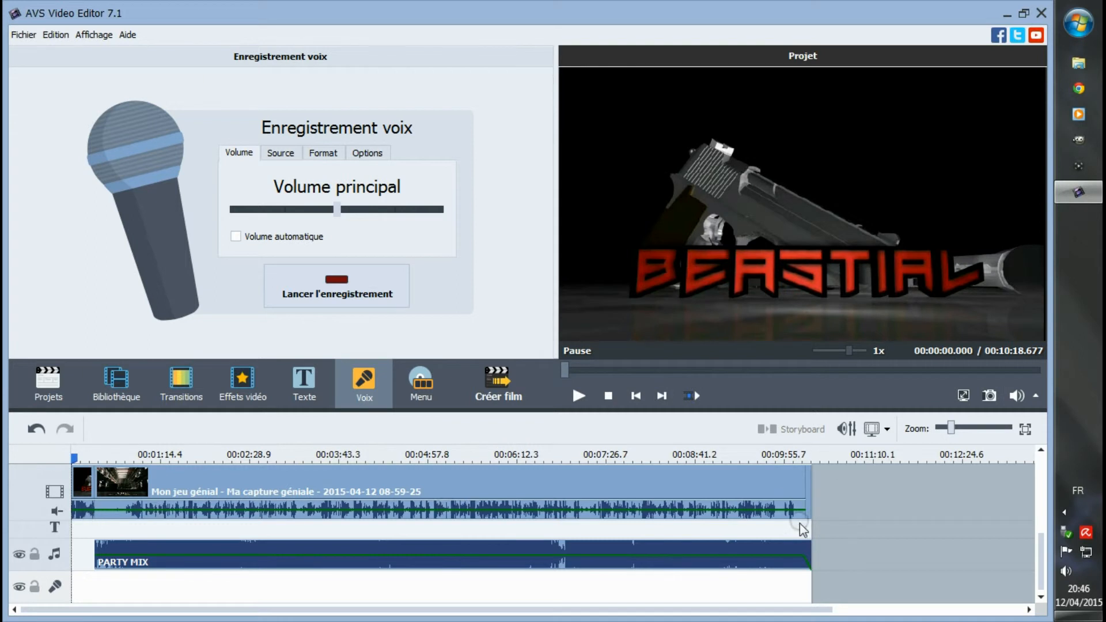
- Switch the project to storyboard view and place a transition between the intro and the gameplay capture
left_click(337, 493)
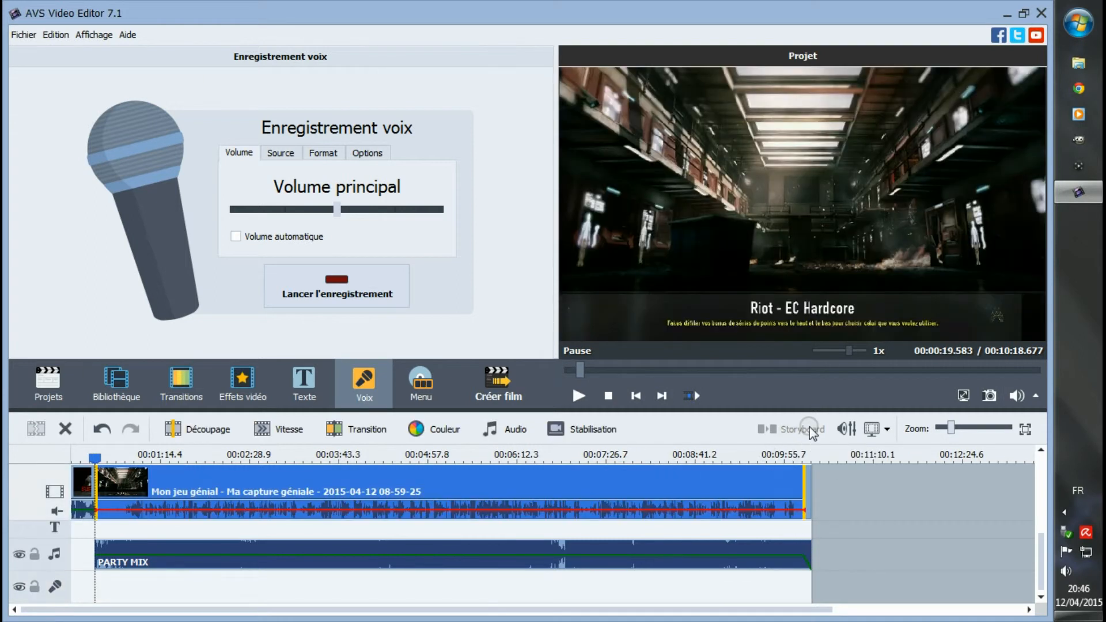
left_click(117, 383)
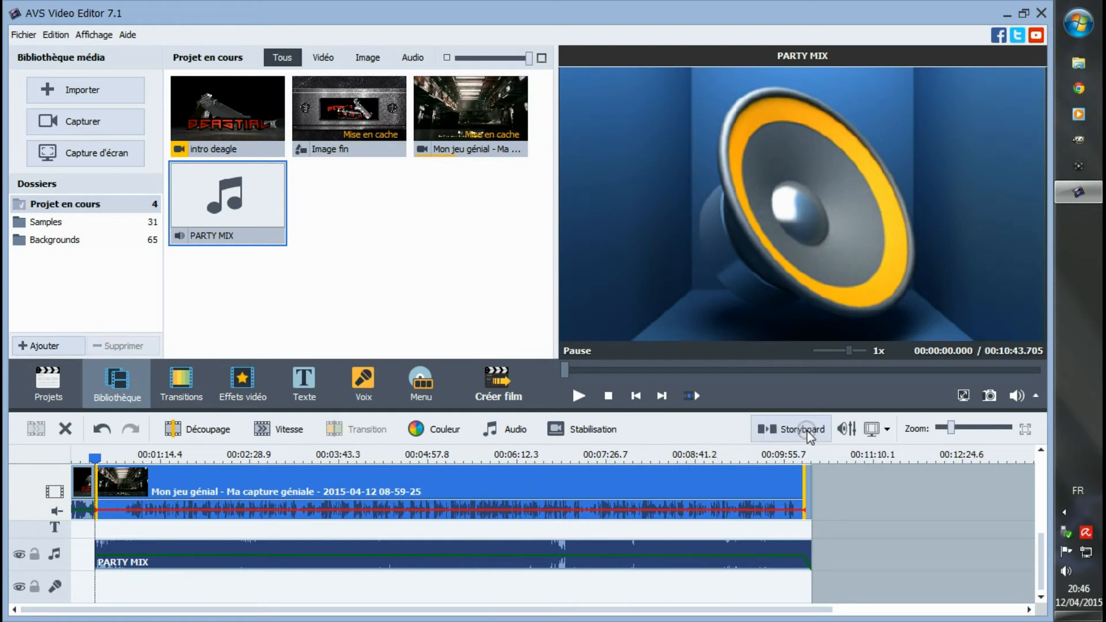
left_click(790, 429)
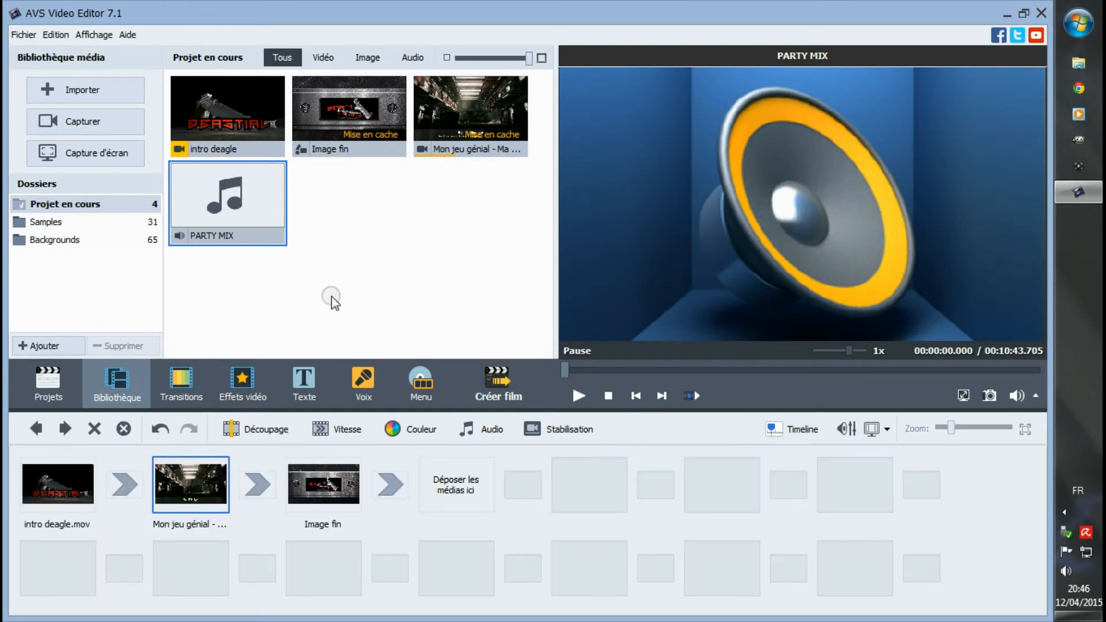
left_click(179, 385)
left_click_drag(339, 287, 124, 484)
- Find a 3D page-turn transition from the right and place it between the gameplay capture and the end image
scroll(340, 280, "down", 3)
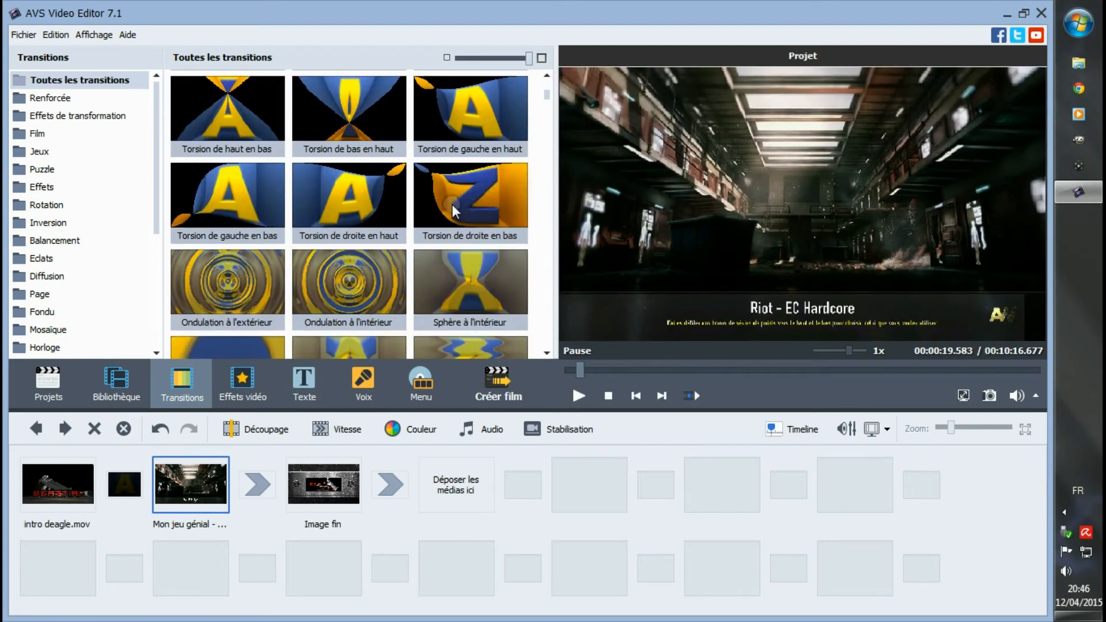
scroll(399, 229, "down", 5)
scroll(399, 229, "down", 8)
scroll(444, 213, "down", 6)
scroll(447, 216, "down", 6)
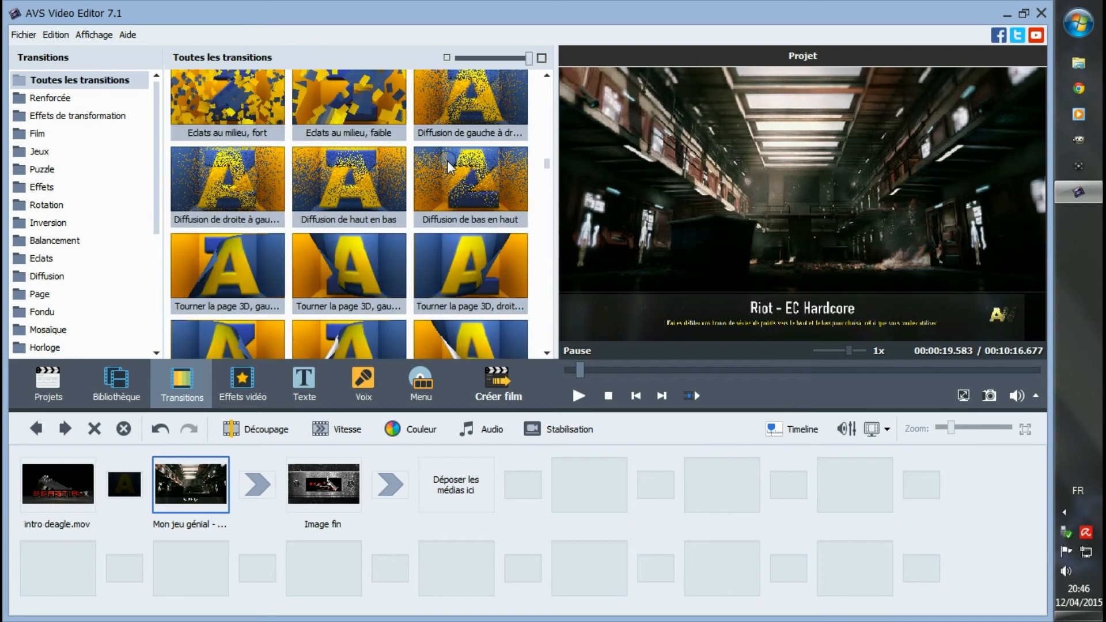
scroll(447, 160, "up", 1)
left_click_drag(459, 277, 258, 485)
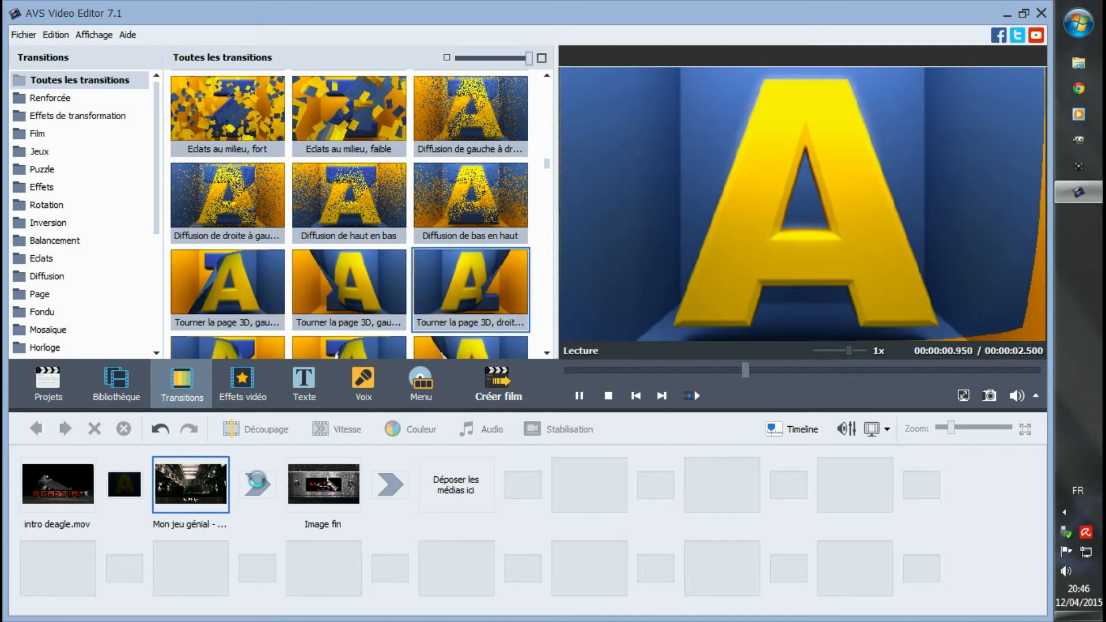
left_click(537, 486)
- Return to timeline view and play the project from near the intro transition and from near the end transition
left_click(800, 429)
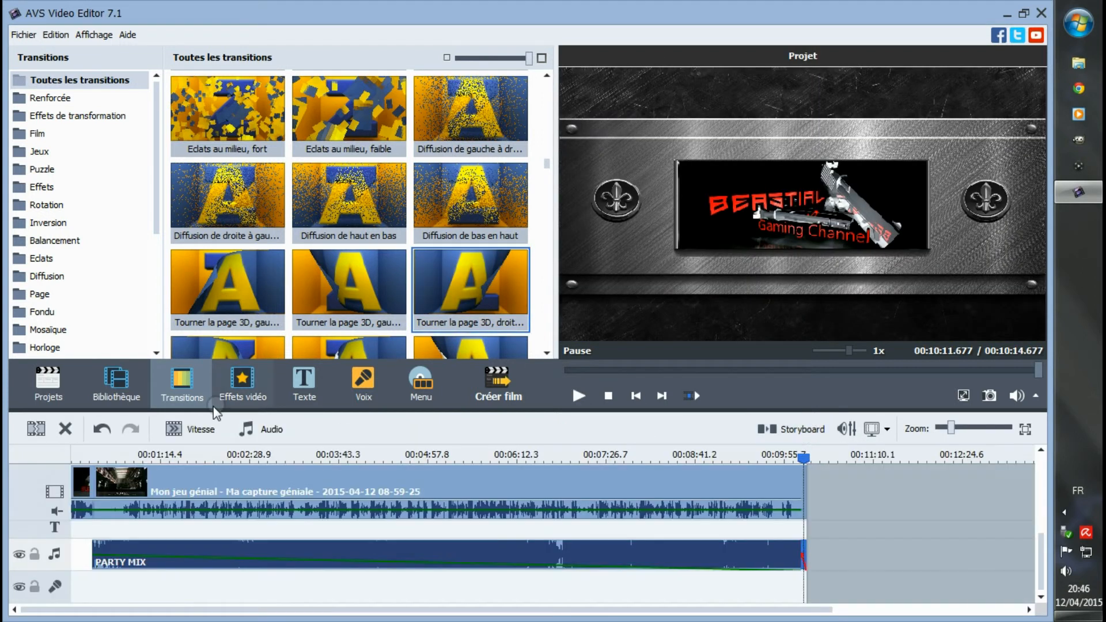
left_click(87, 458)
left_click(579, 396)
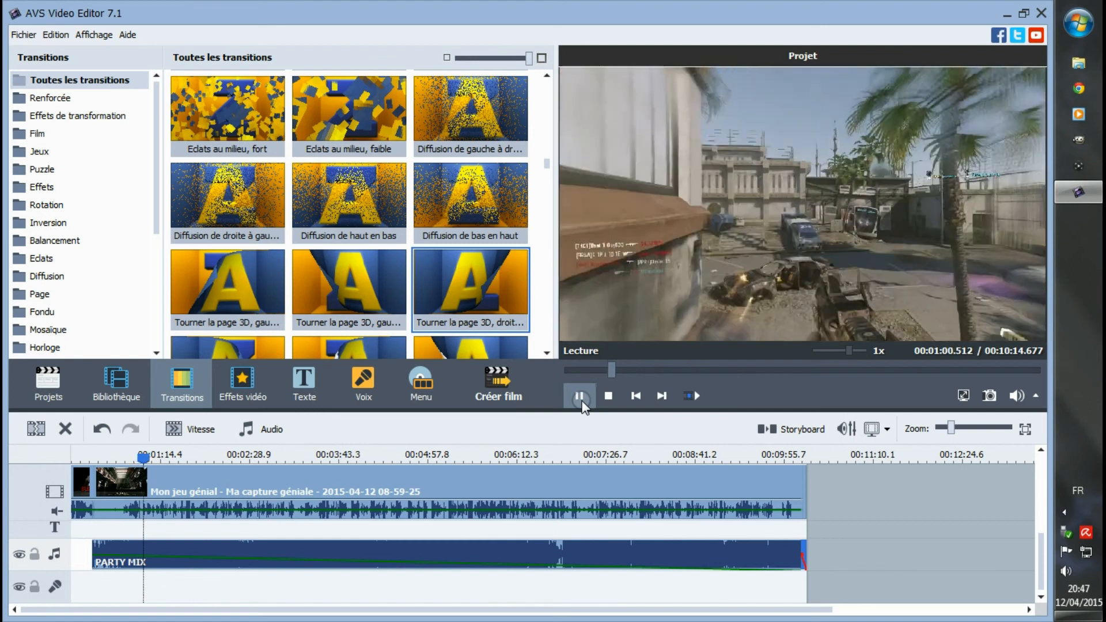
left_click(580, 399)
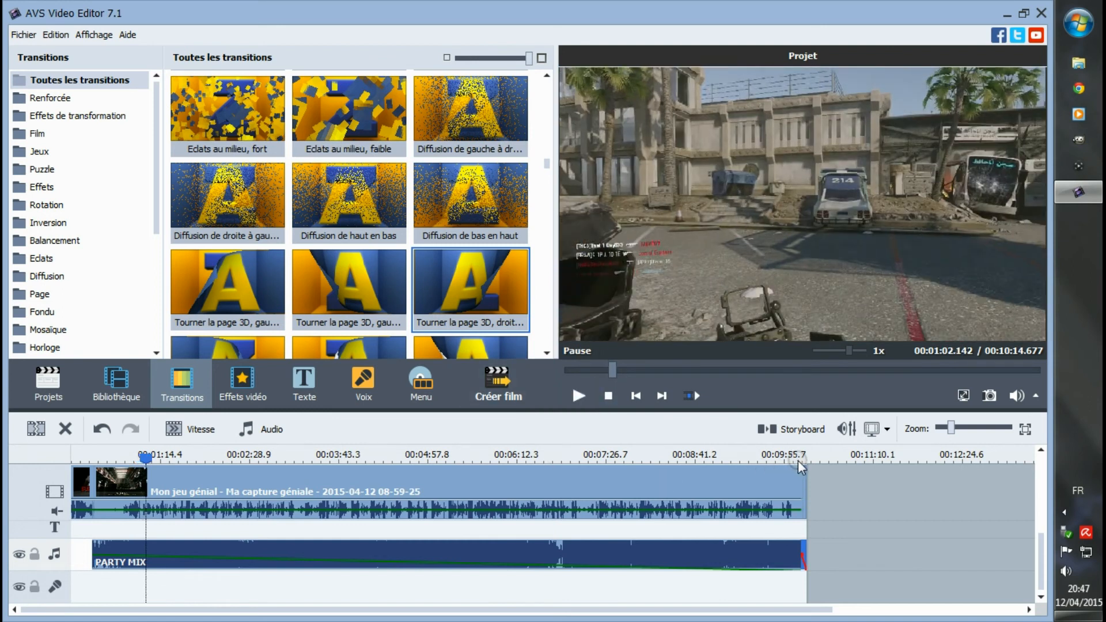
left_click(797, 459)
left_click(580, 399)
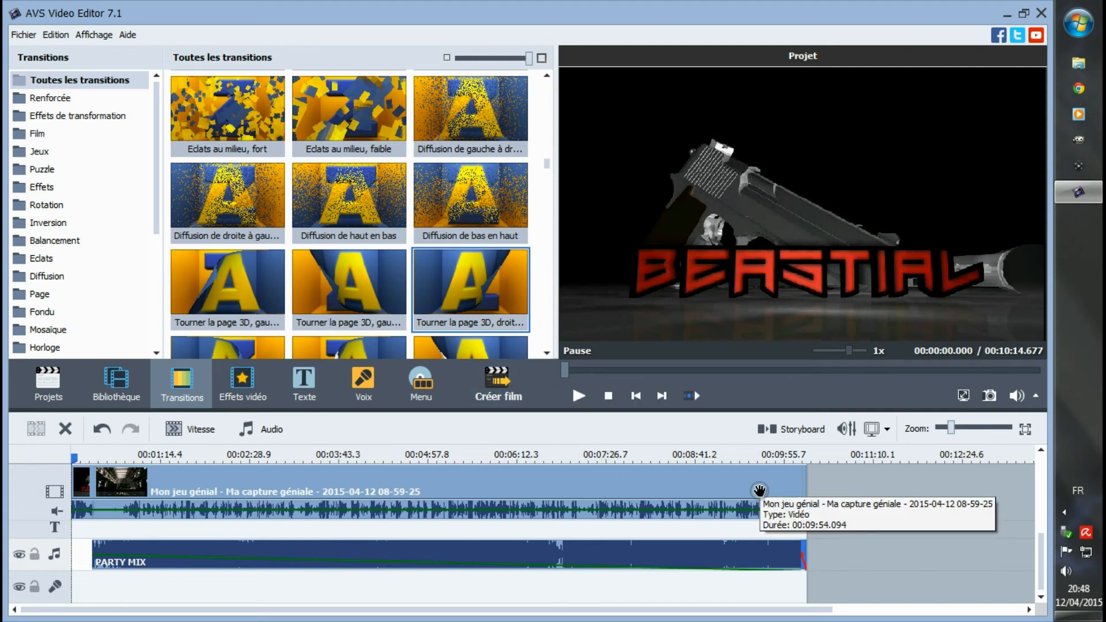
- Close the video editor without saving the modified project
left_click(1042, 10)
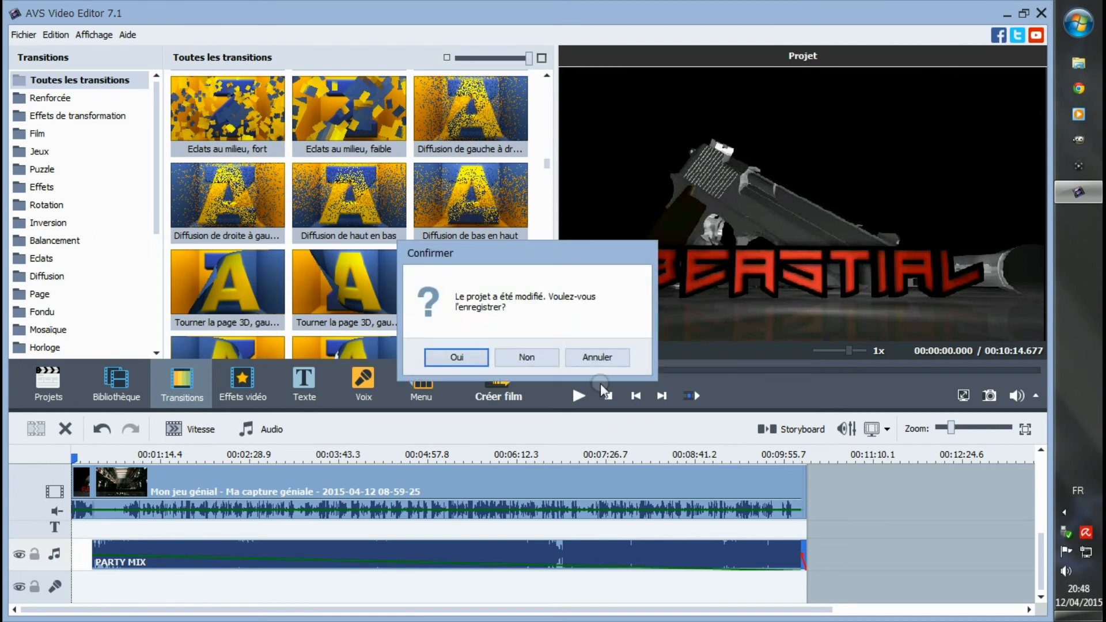
left_click(529, 357)
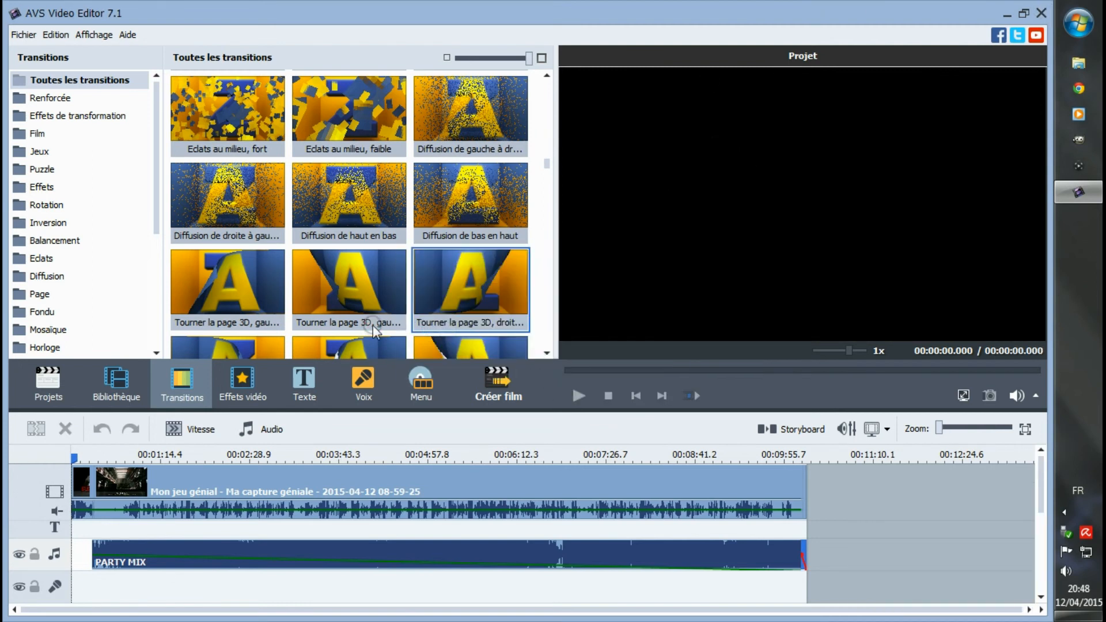